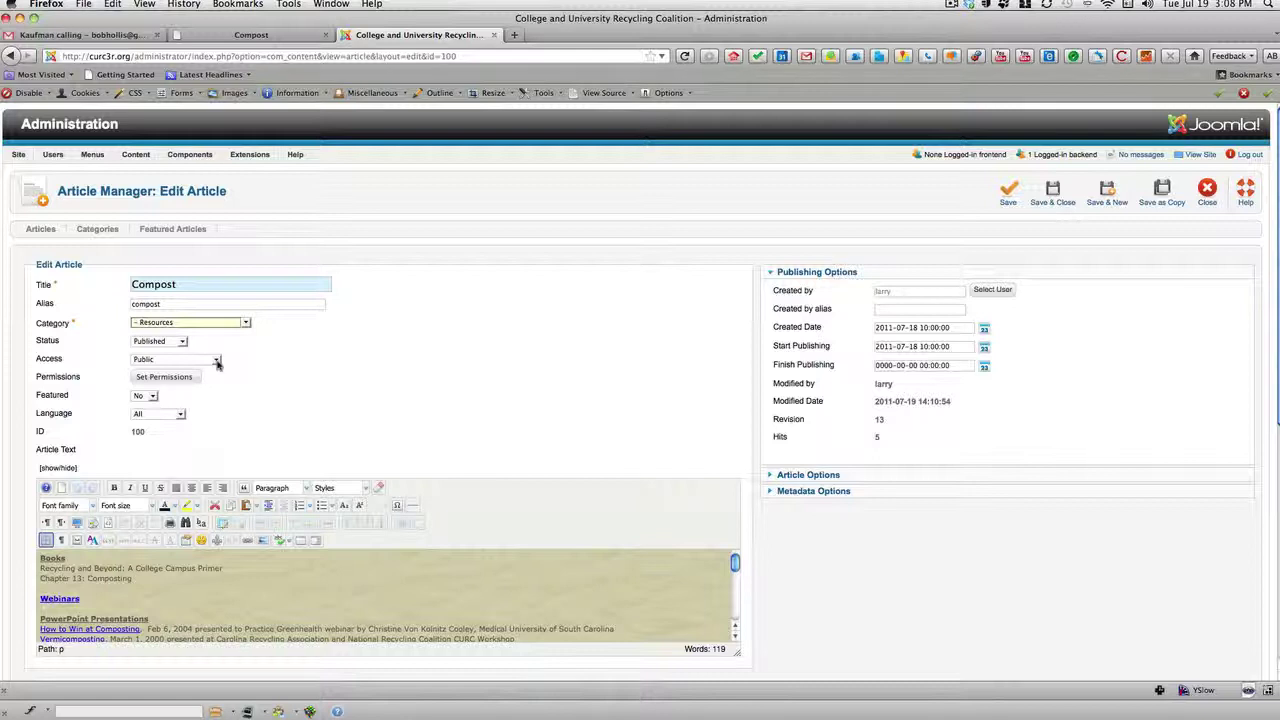
# - Give the Compost article Special access, keep its Resources category, and save and close it
pyautogui.click(216, 361)
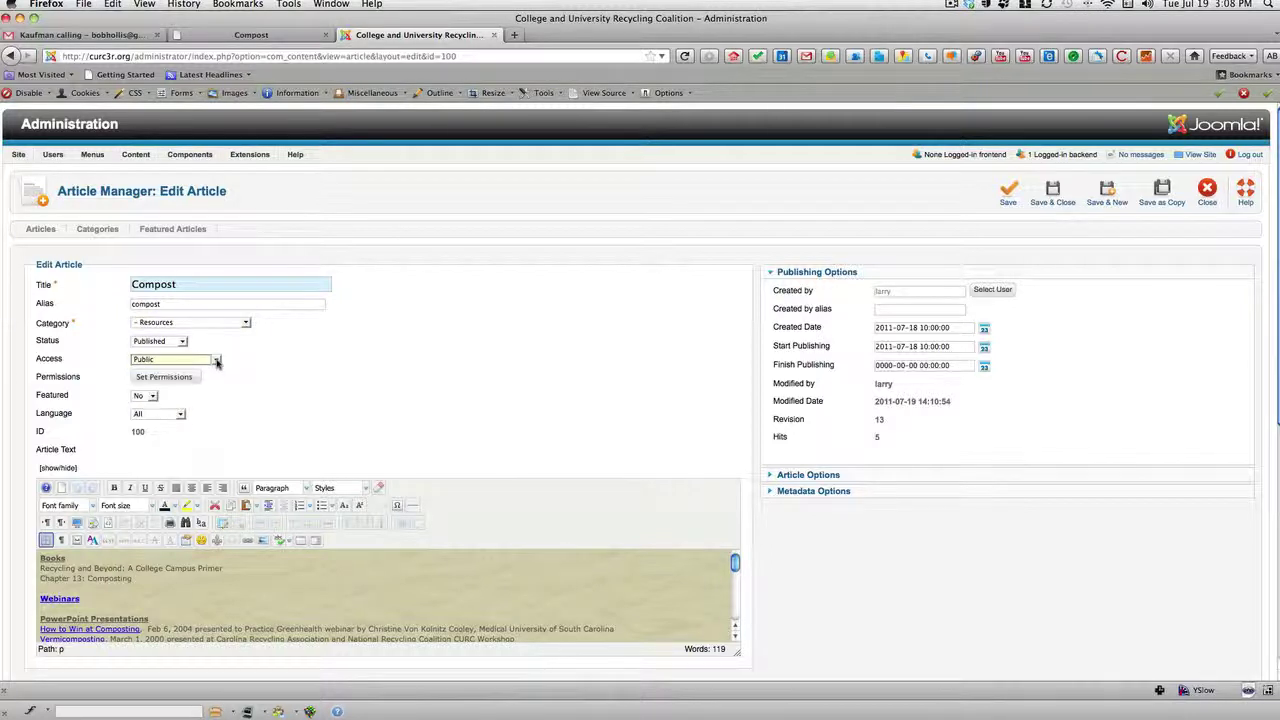
pyautogui.click(216, 361)
pyautogui.click(206, 388)
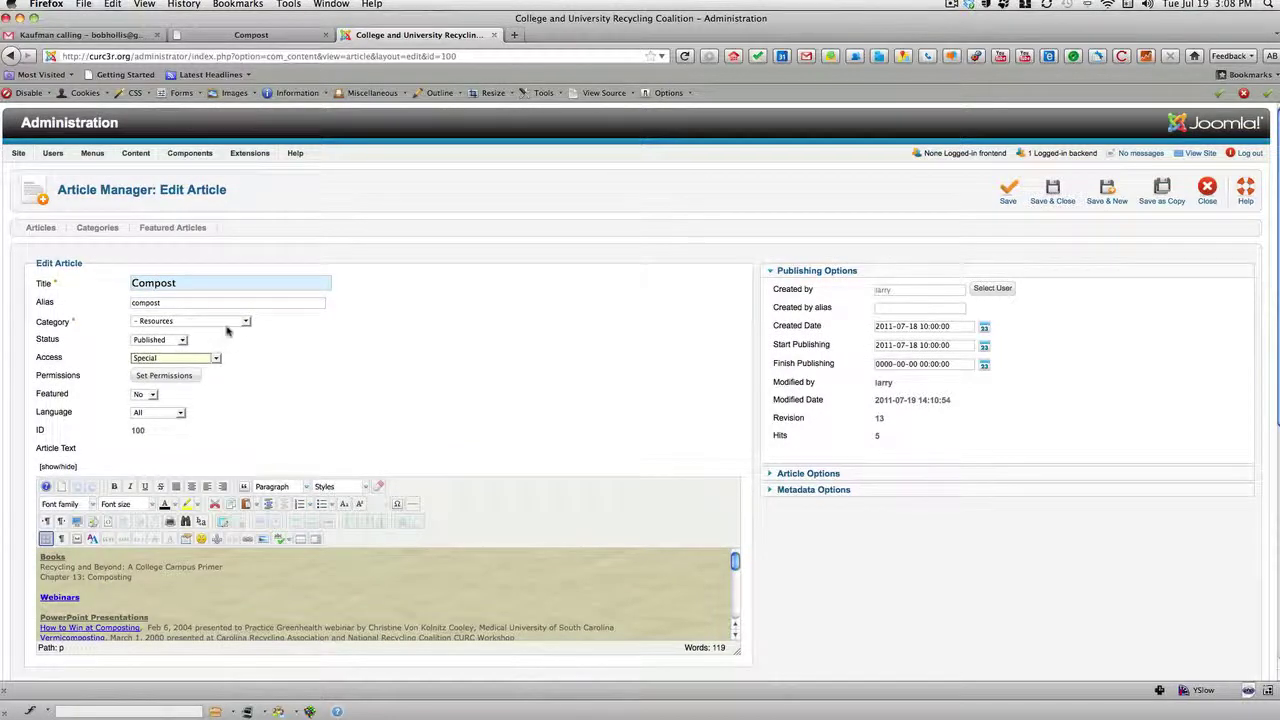
pyautogui.click(244, 321)
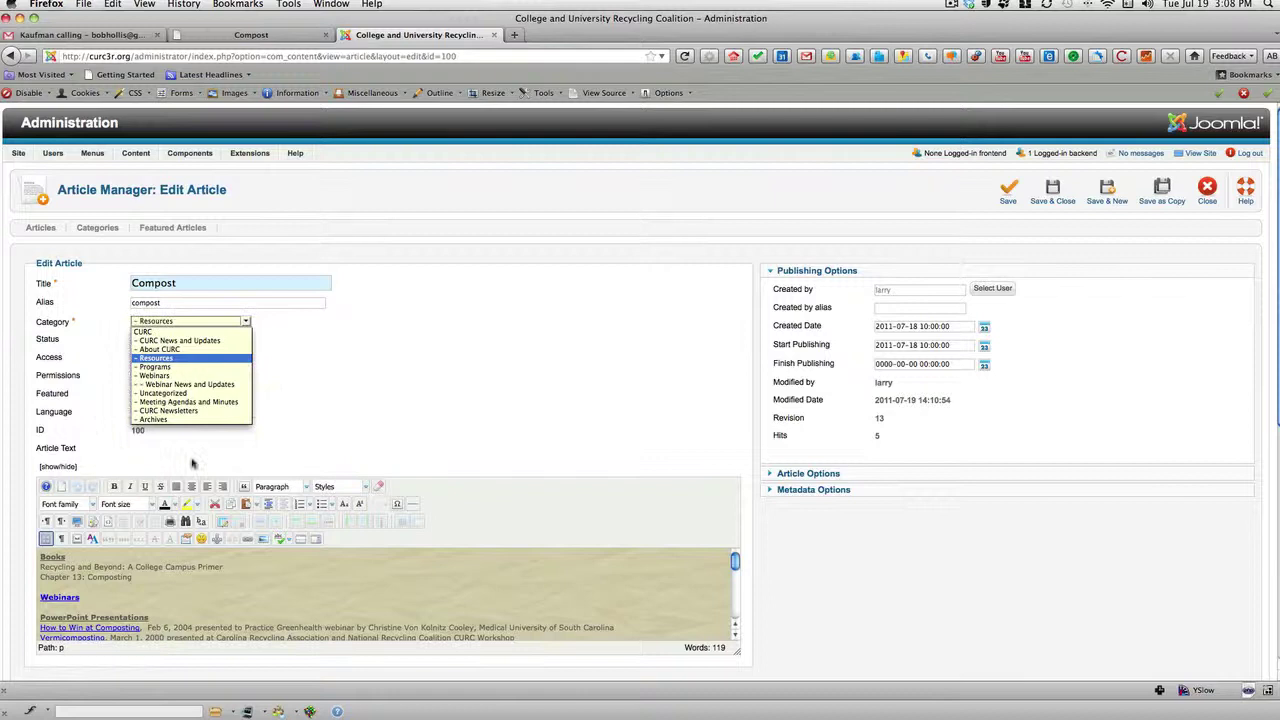
pyautogui.click(158, 360)
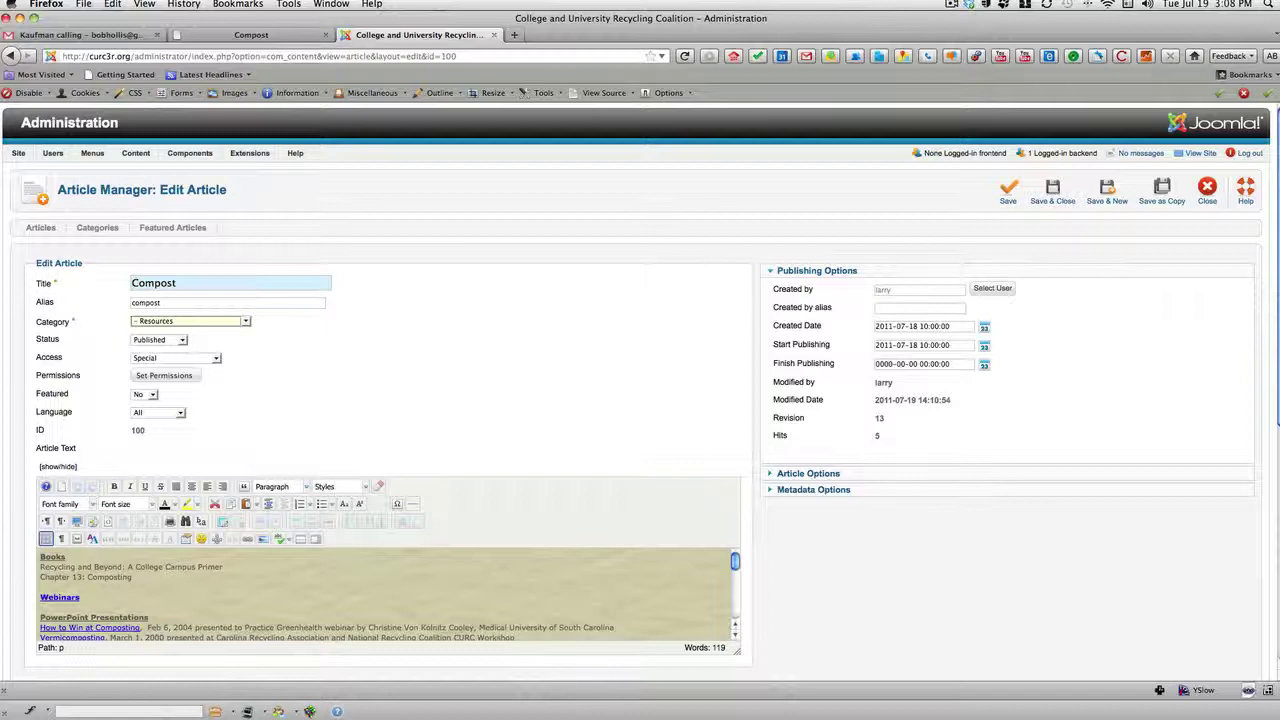
pyautogui.click(1053, 190)
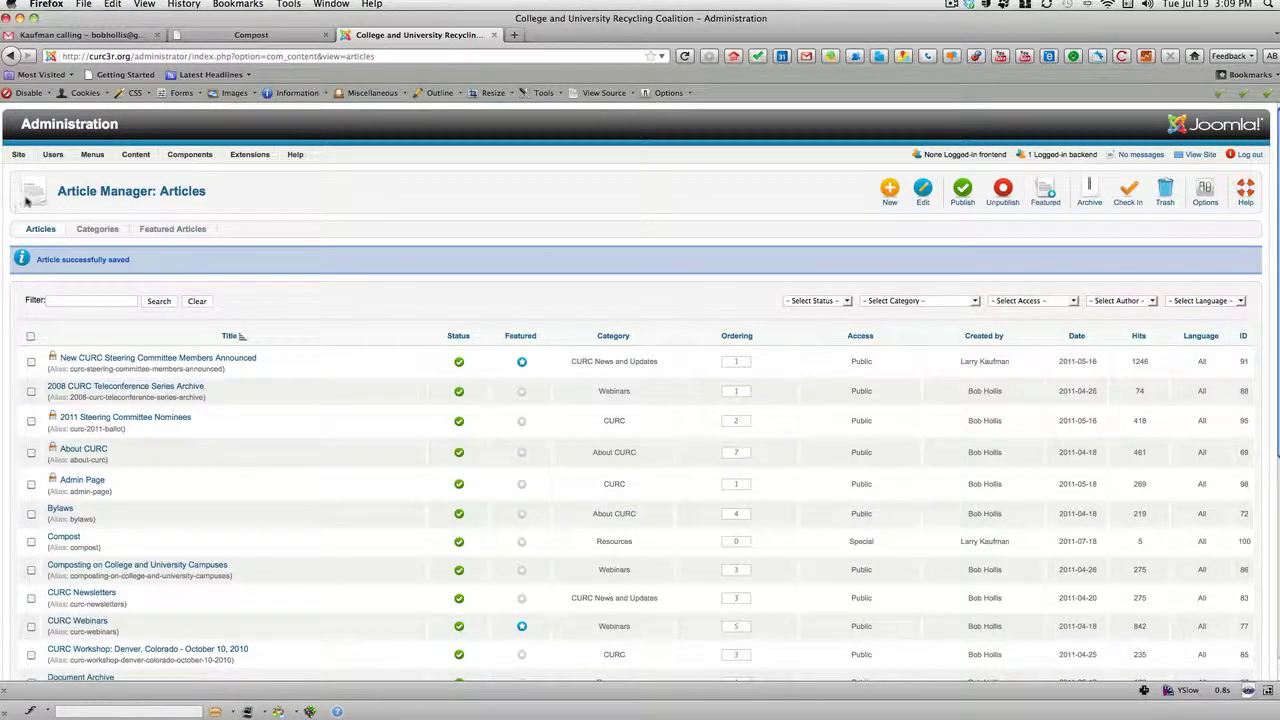
pyautogui.moveTo(92, 153)
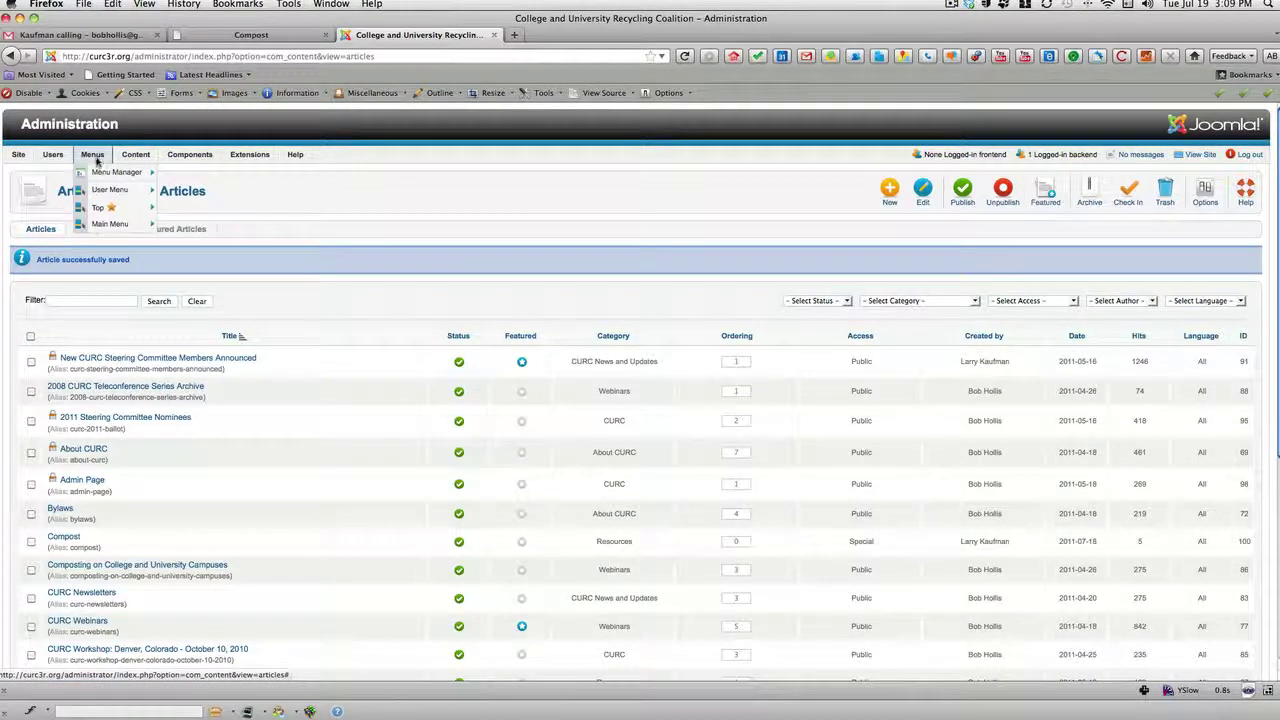
pyautogui.moveTo(98, 207)
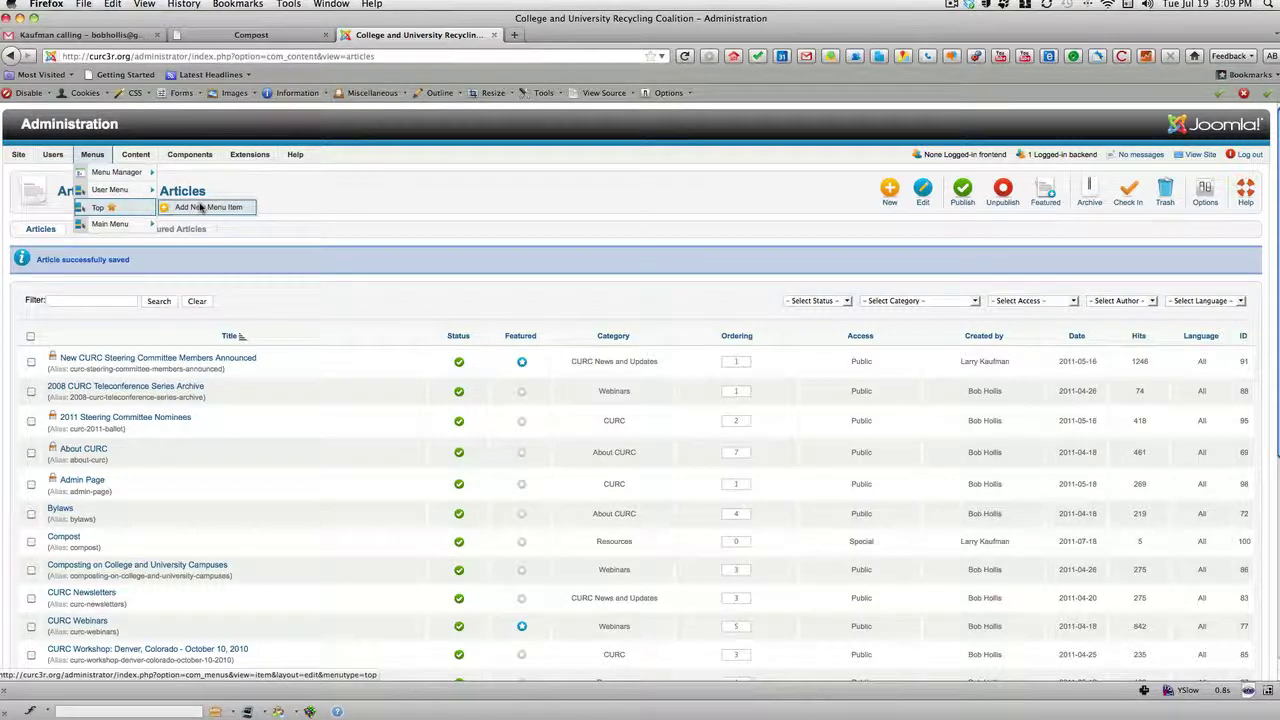
# - Add a new Top menu item with the Single Article menu item type
pyautogui.click(200, 207)
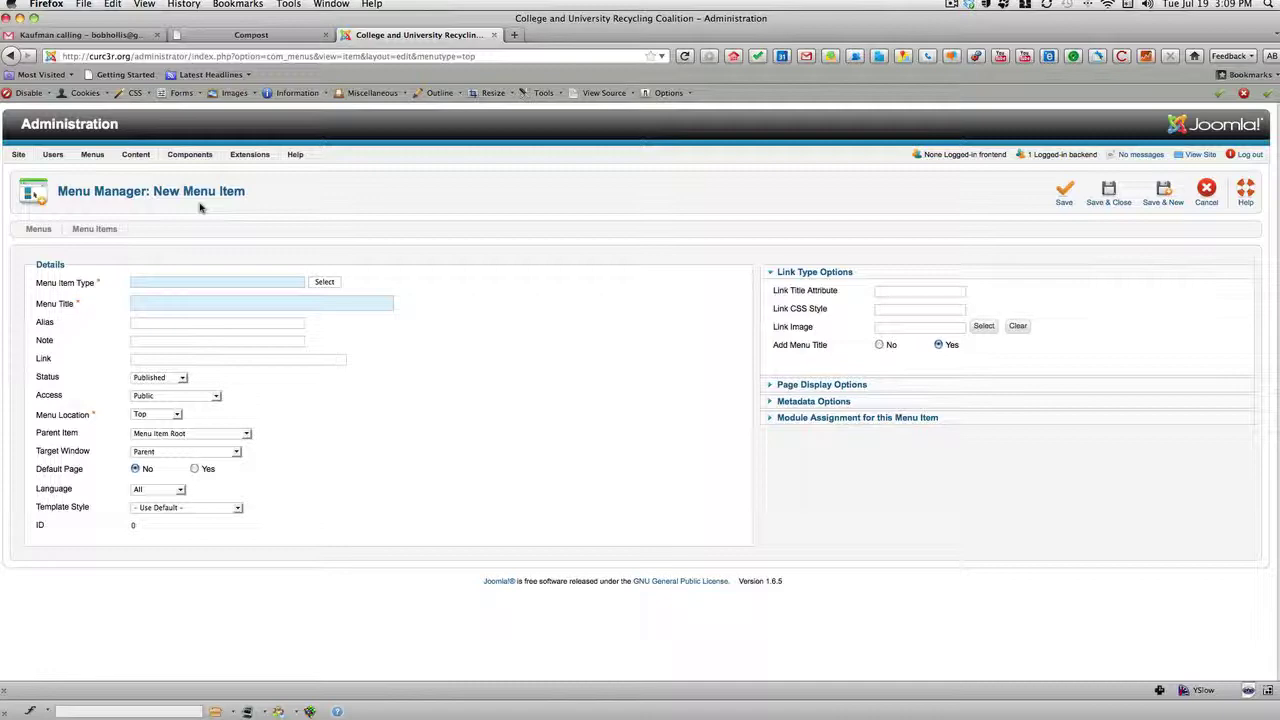
pyautogui.click(324, 282)
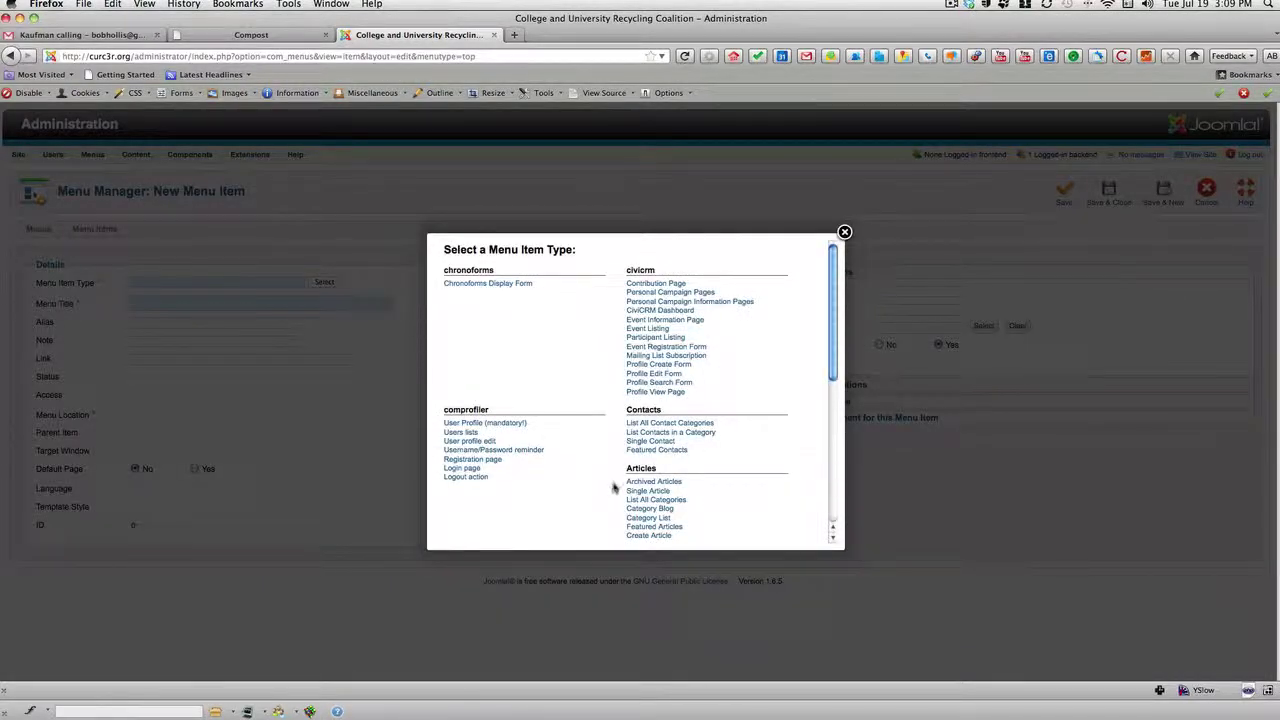
pyautogui.click(648, 491)
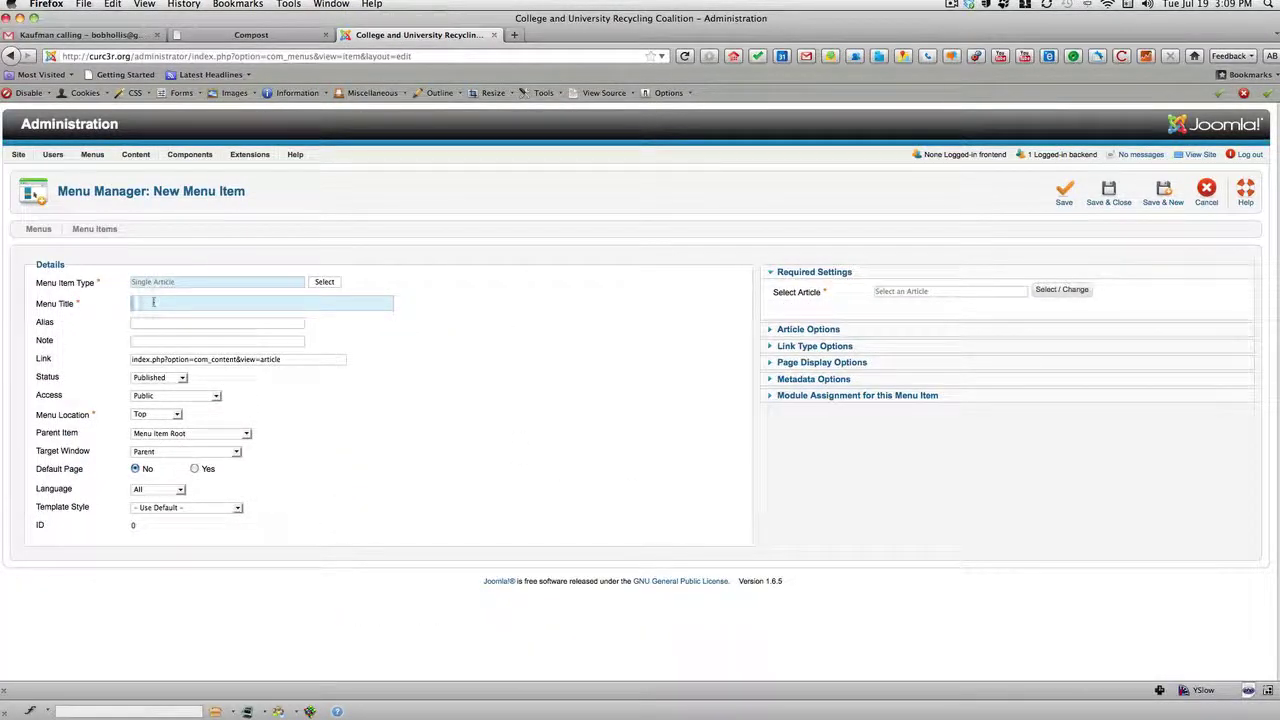
# - Title the menu item 'Composting Archives', correcting the typo
pyautogui.write('Composintg A')
pyautogui.write('rchives')
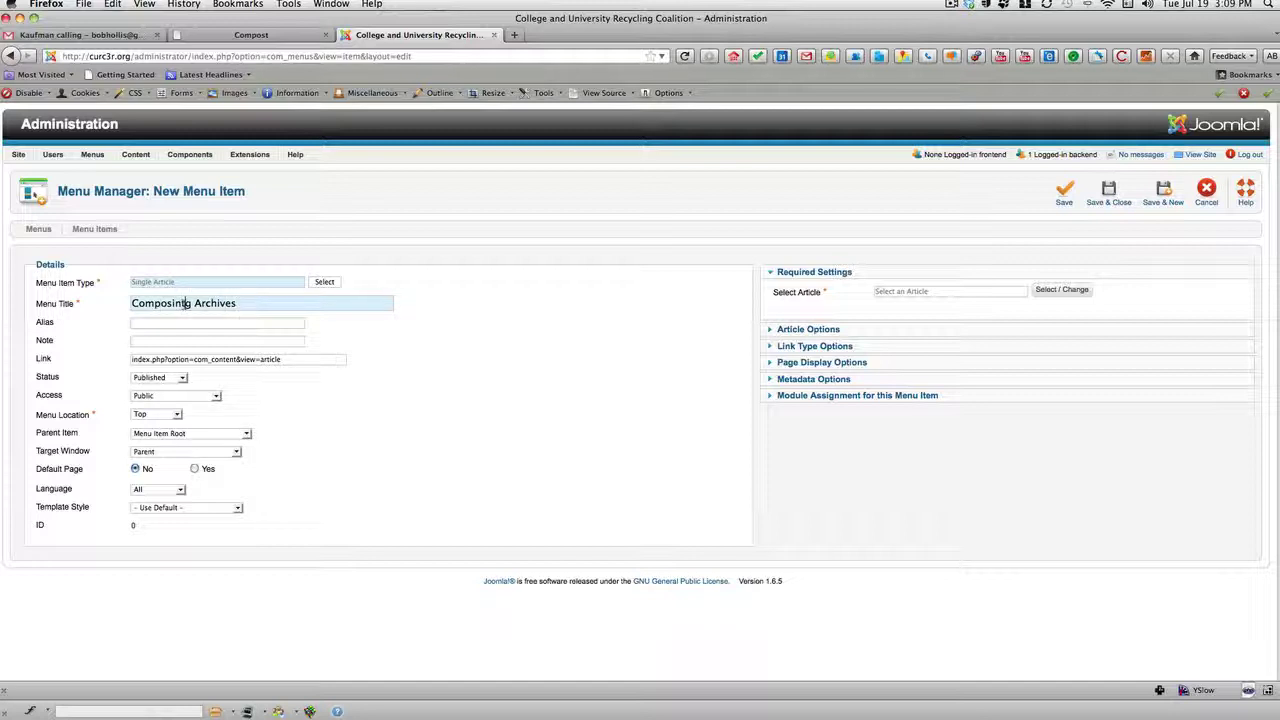
pyautogui.click(185, 304)
pyautogui.press('BackSpace')
pyautogui.write('t')
# - Set the menu item's access to Special and its parent item to Resources
pyautogui.click(215, 396)
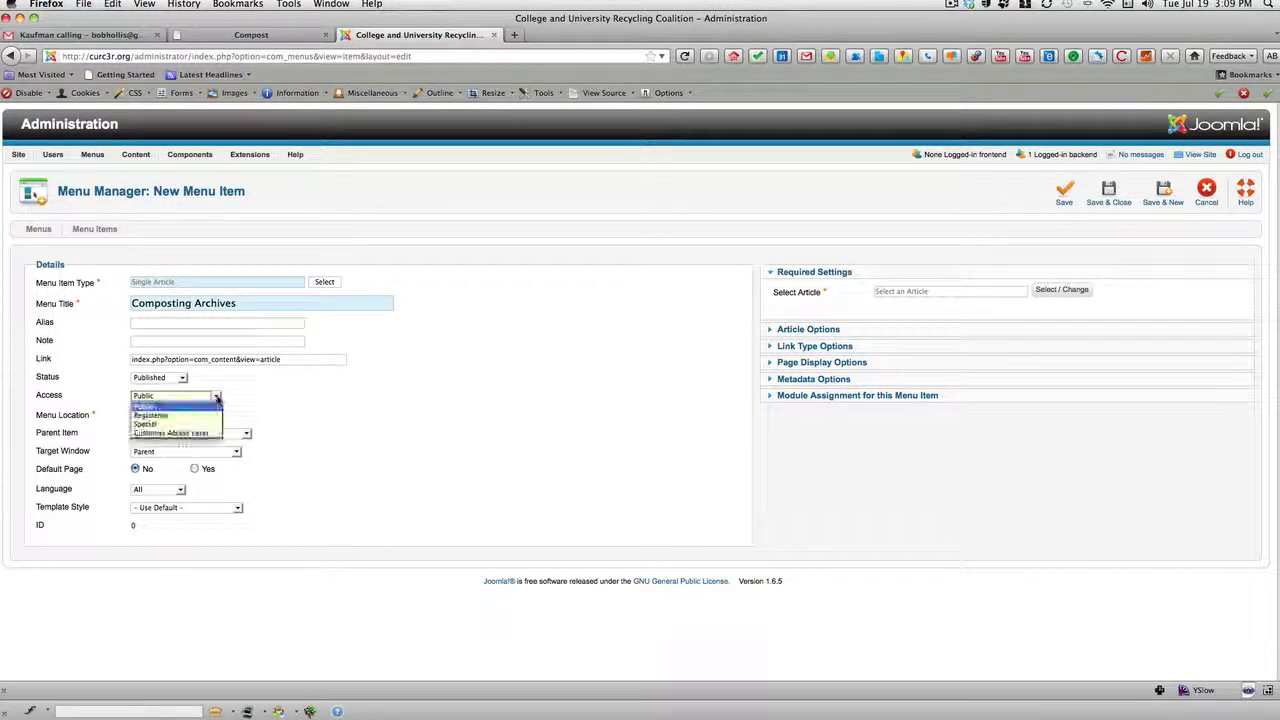
pyautogui.click(207, 425)
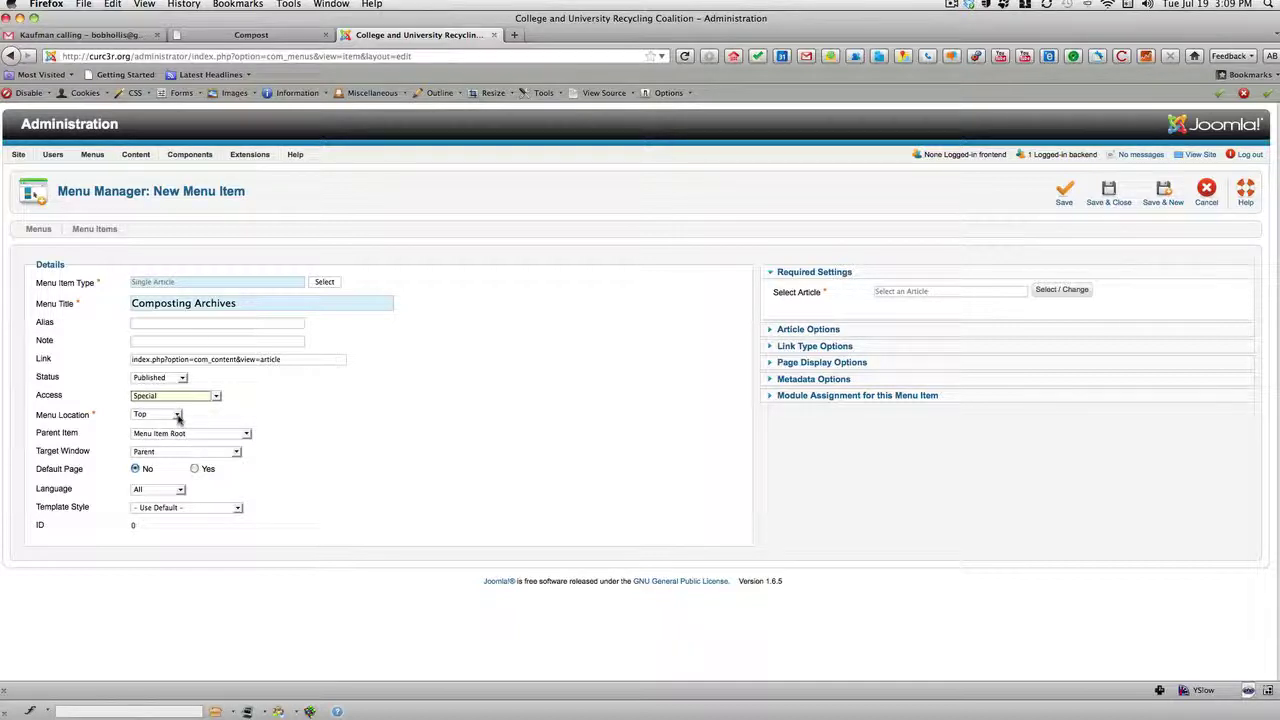
pyautogui.click(246, 434)
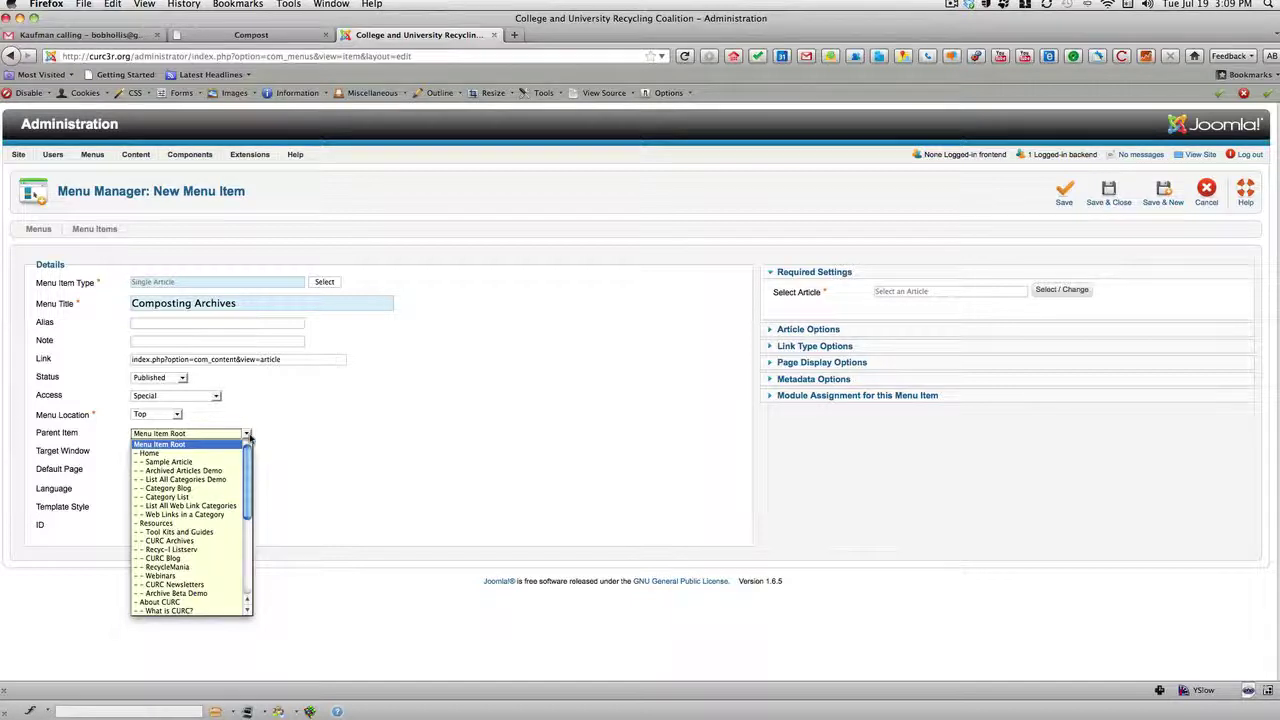
pyautogui.click(217, 526)
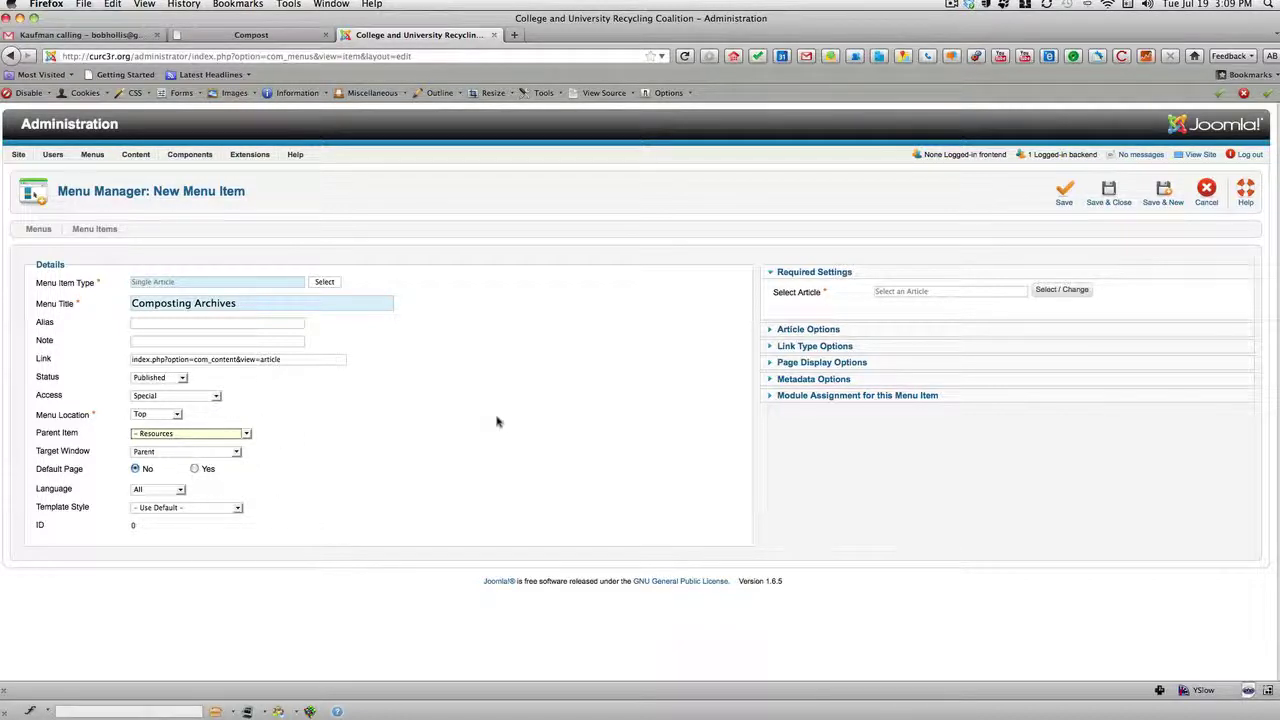
# - Link the menu item to the Compost article
pyautogui.click(1060, 290)
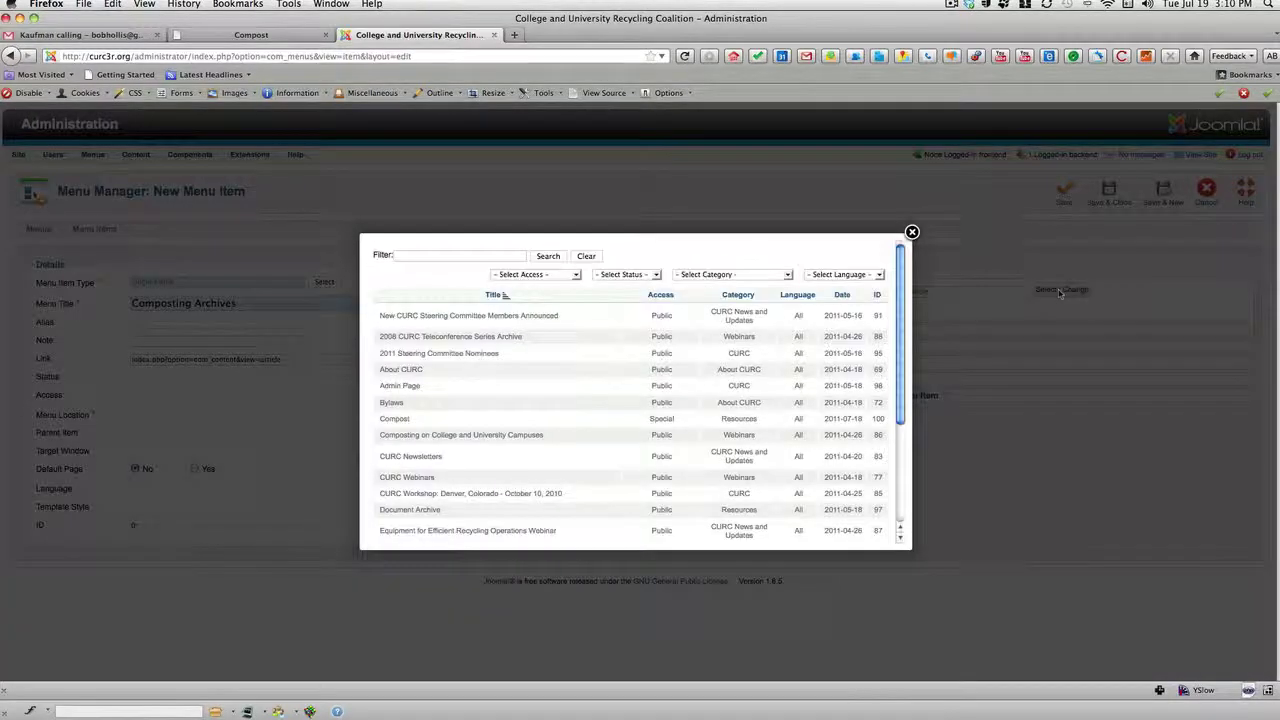
pyautogui.click(393, 420)
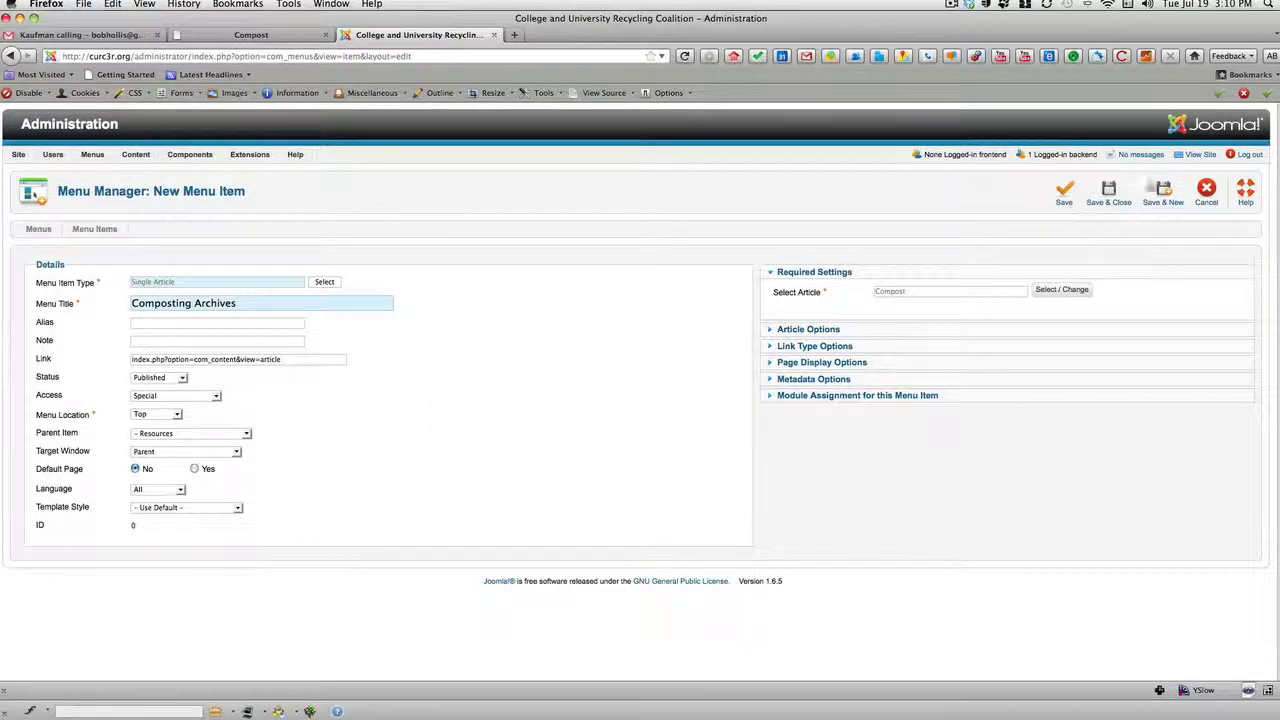
pyautogui.click(815, 329)
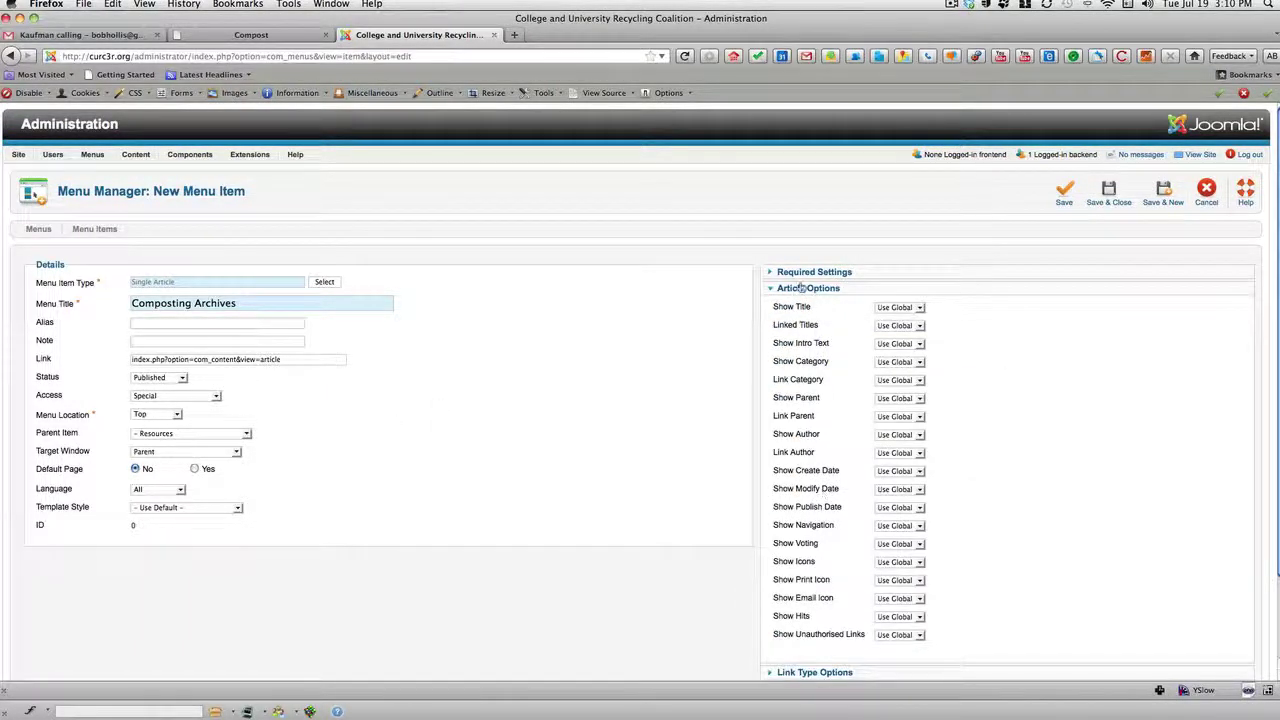
pyautogui.click(801, 288)
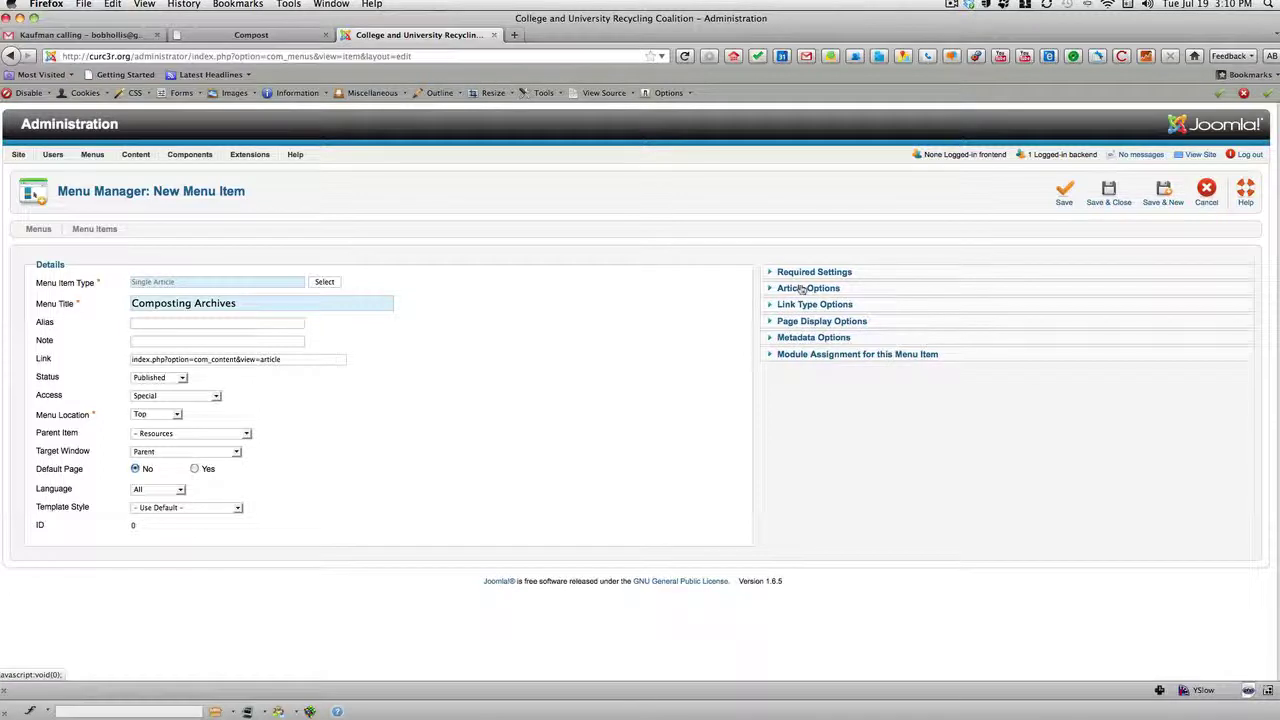
# - Enter meta description 'Composting Archives' and meta keywords 'Composting, Archives'
pyautogui.click(803, 338)
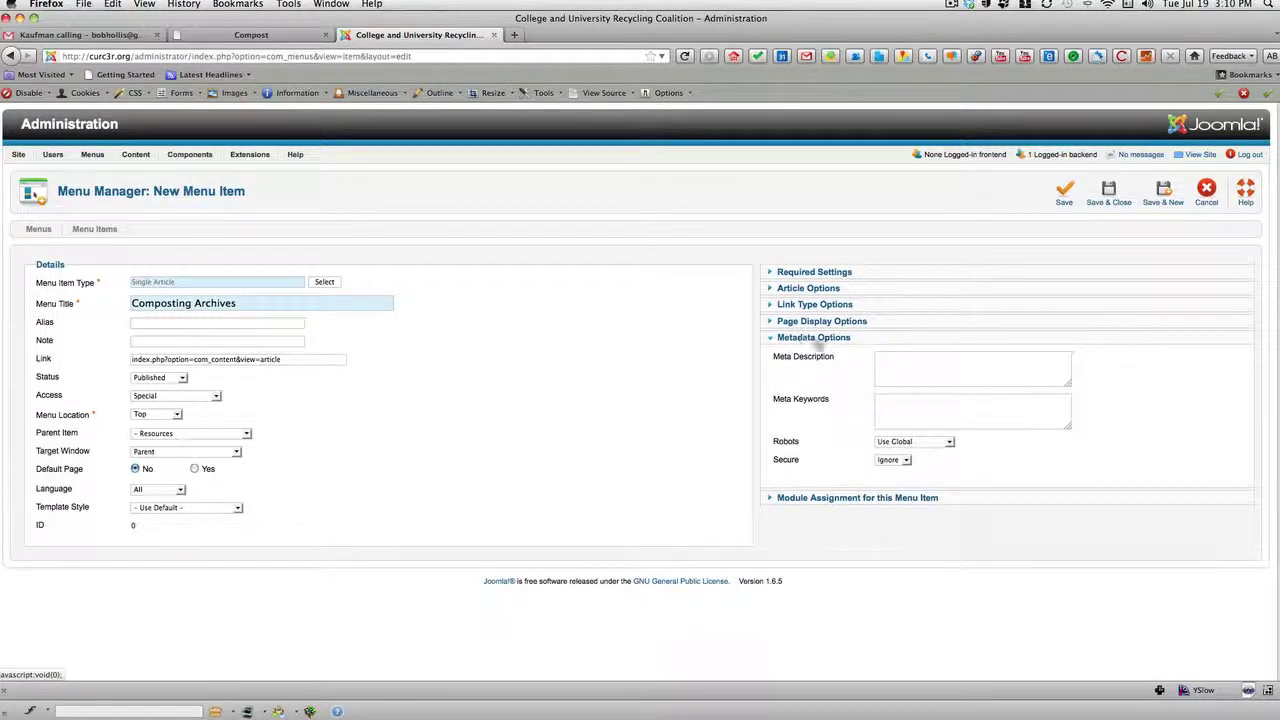
pyautogui.click(895, 360)
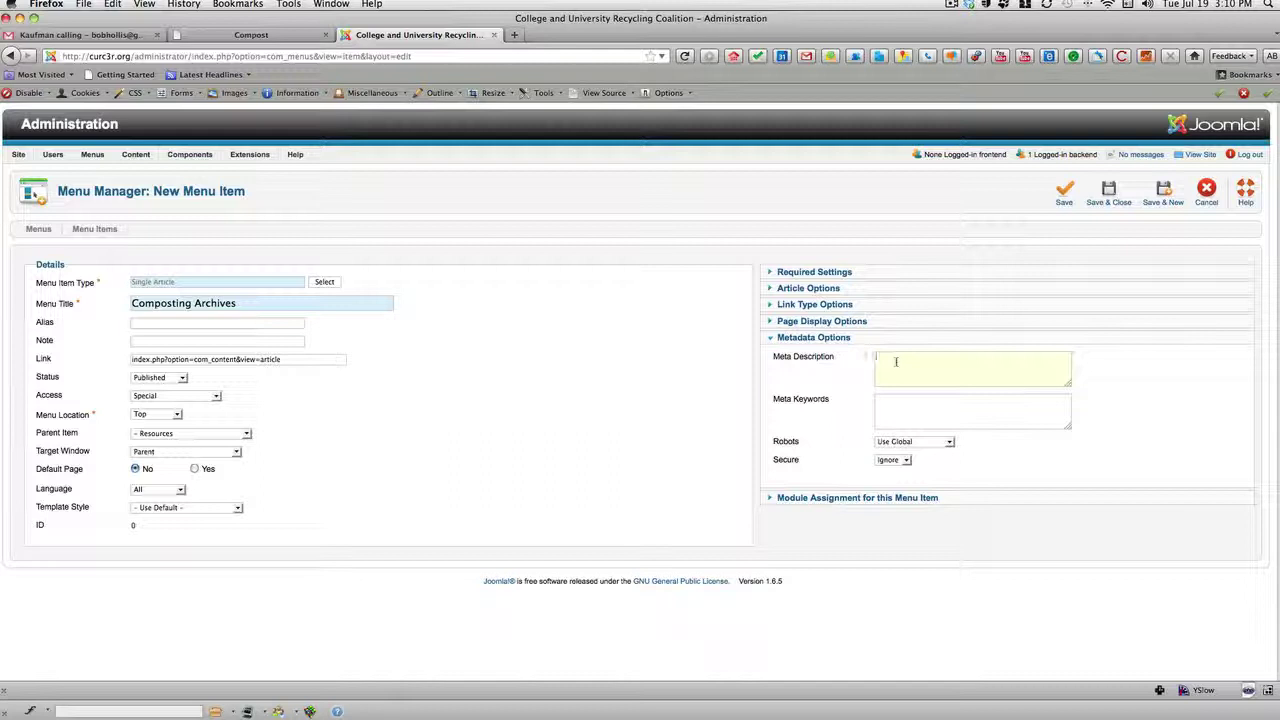
pyautogui.write('Composting Archives')
pyautogui.moveTo(964, 357); pyautogui.dragTo(876, 357)
pyautogui.hotkey('ctrl', 'c')
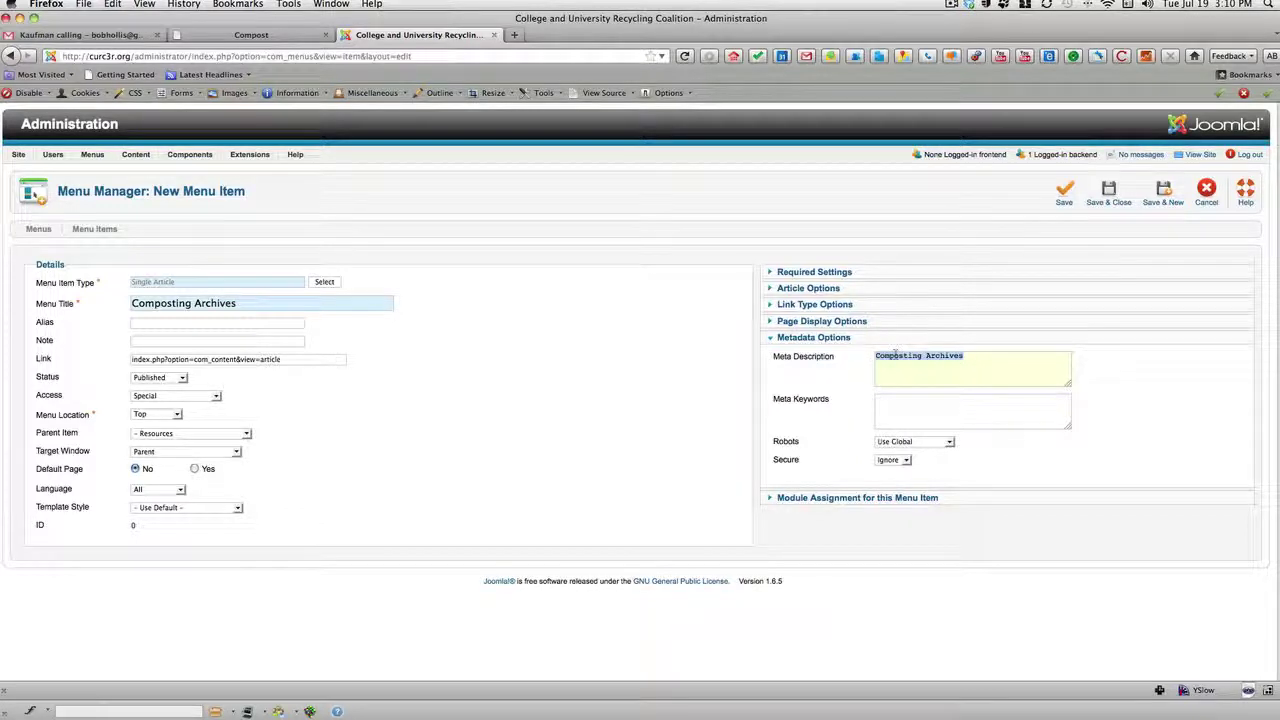
pyautogui.click(910, 410)
pyautogui.hotkey('ctrl', 'v')
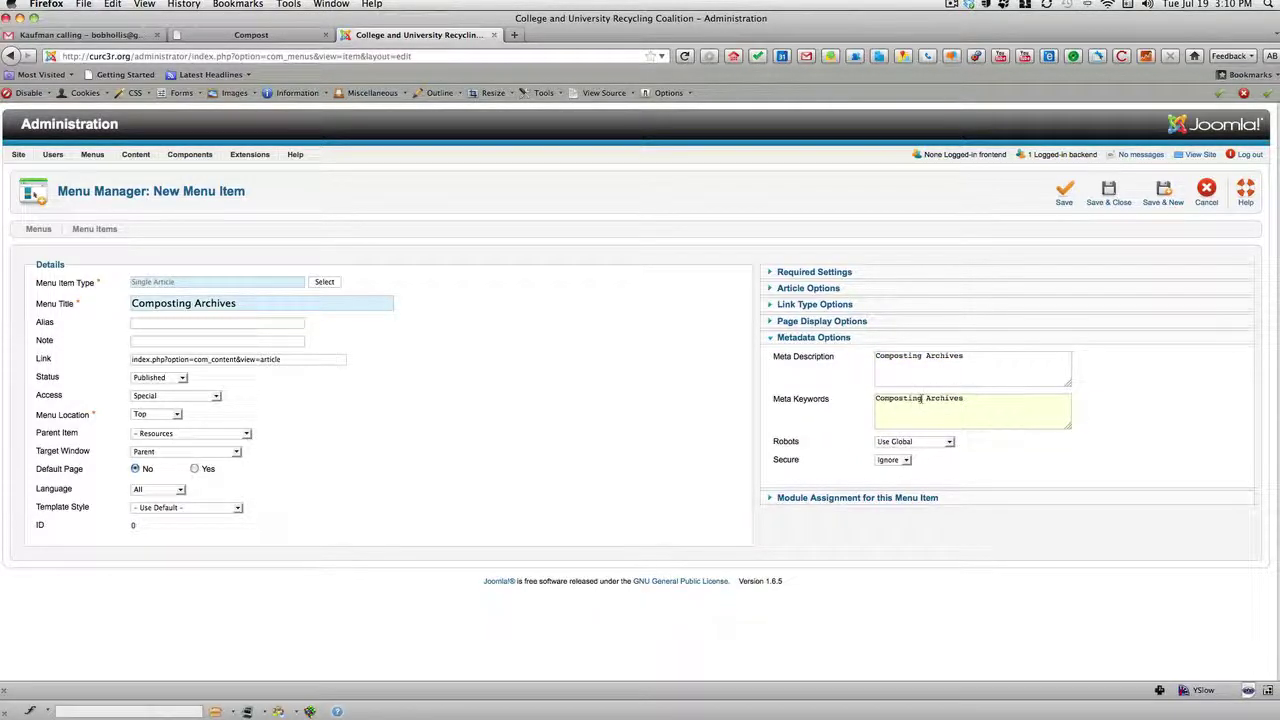
pyautogui.click(927, 398)
pyautogui.write(',')
# - Save the menu item, log in on the CURC site, and open Resources > Composting Archives
pyautogui.click(1110, 194)
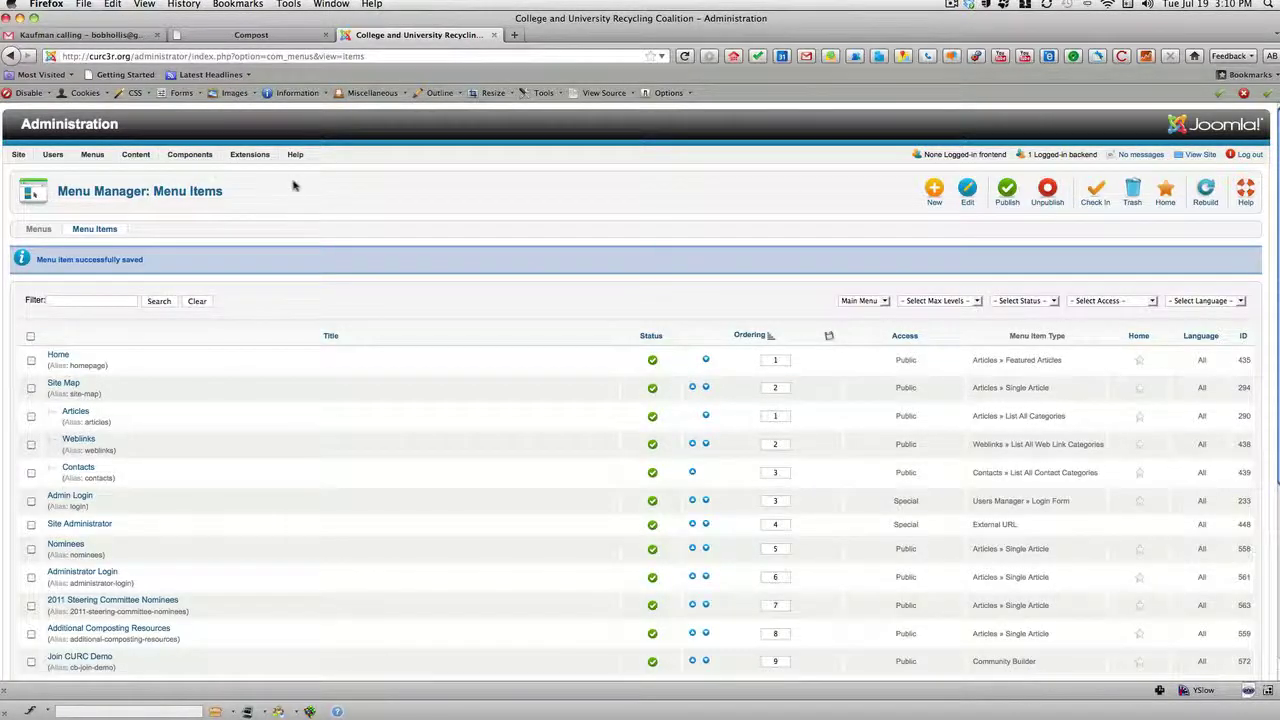
pyautogui.click(264, 38)
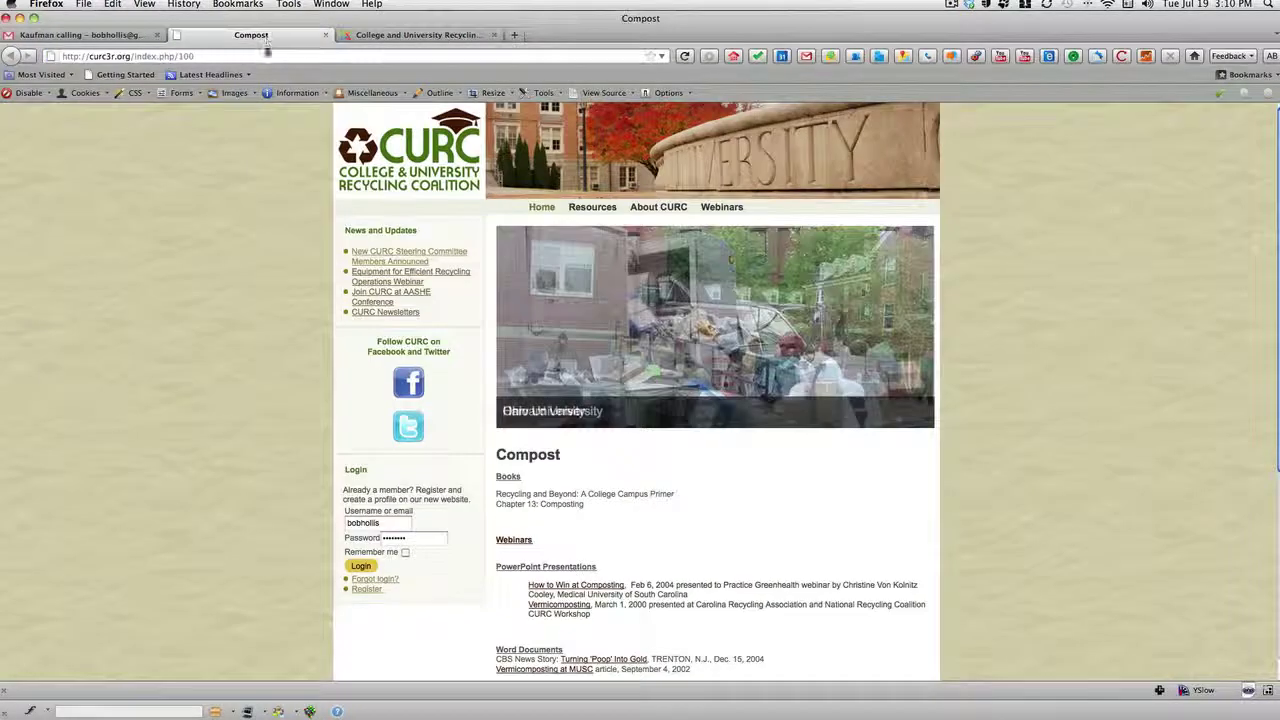
pyautogui.click(541, 208)
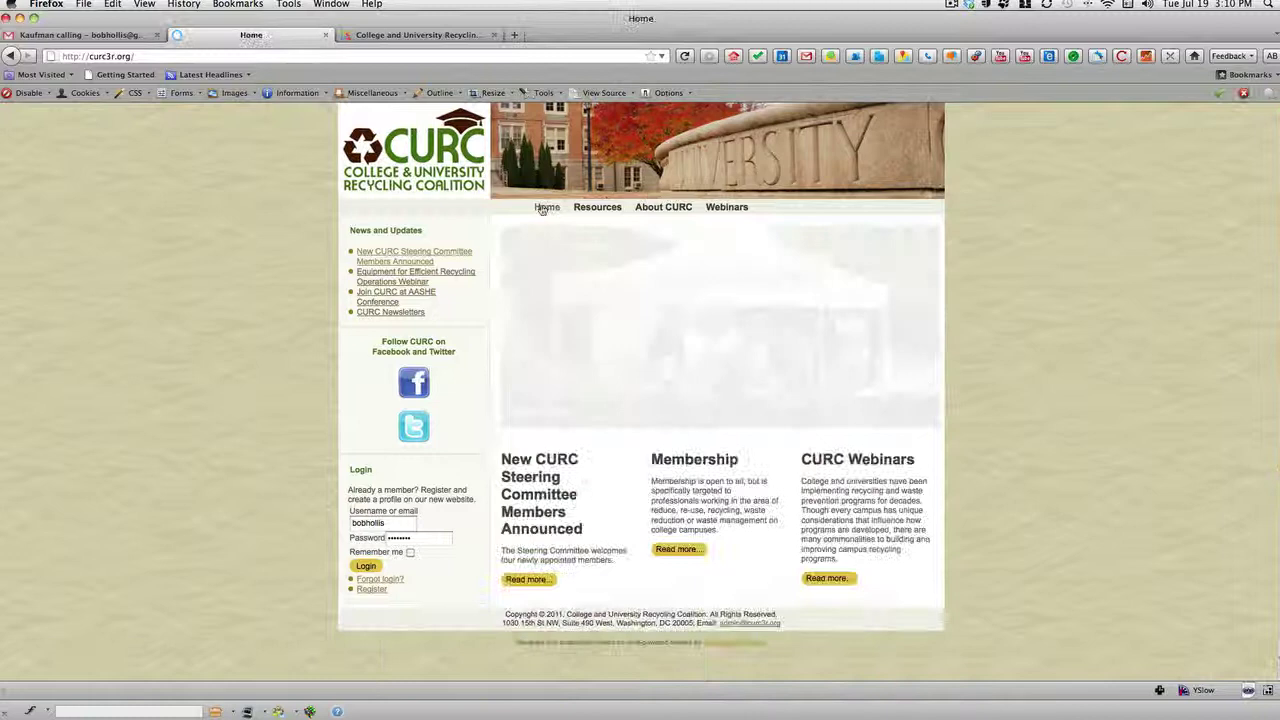
pyautogui.click(367, 567)
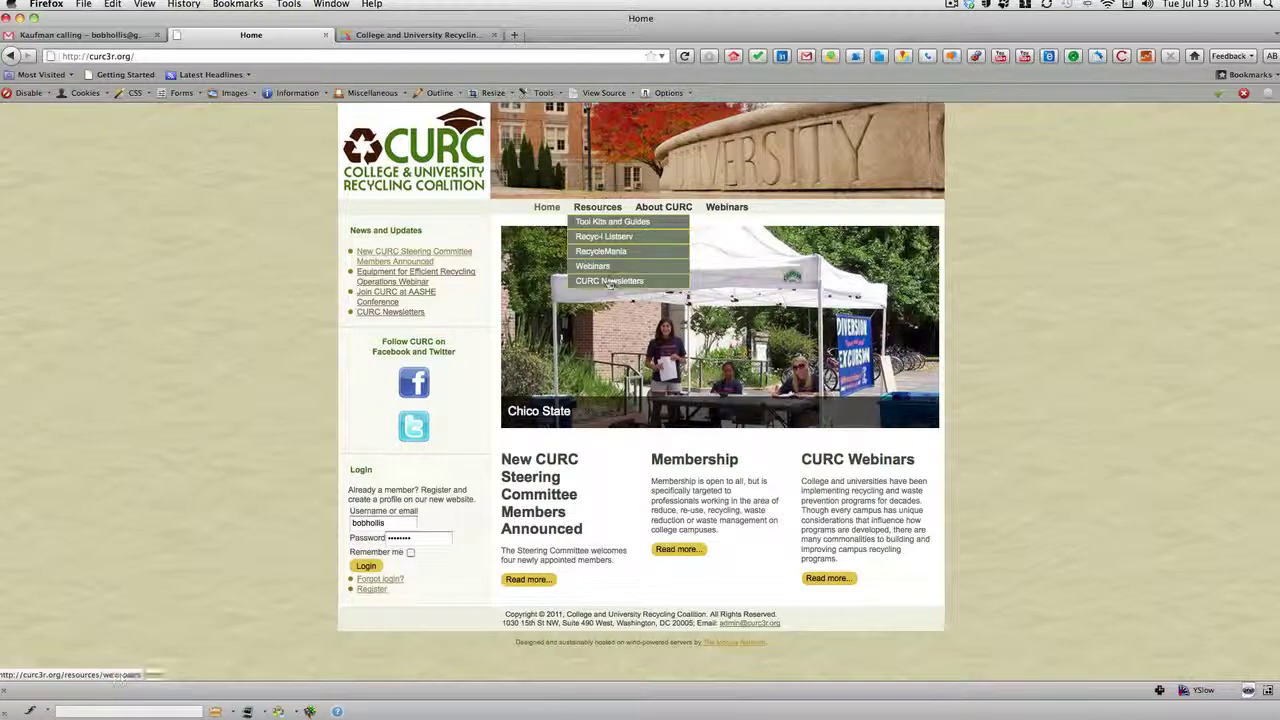
pyautogui.click(367, 567)
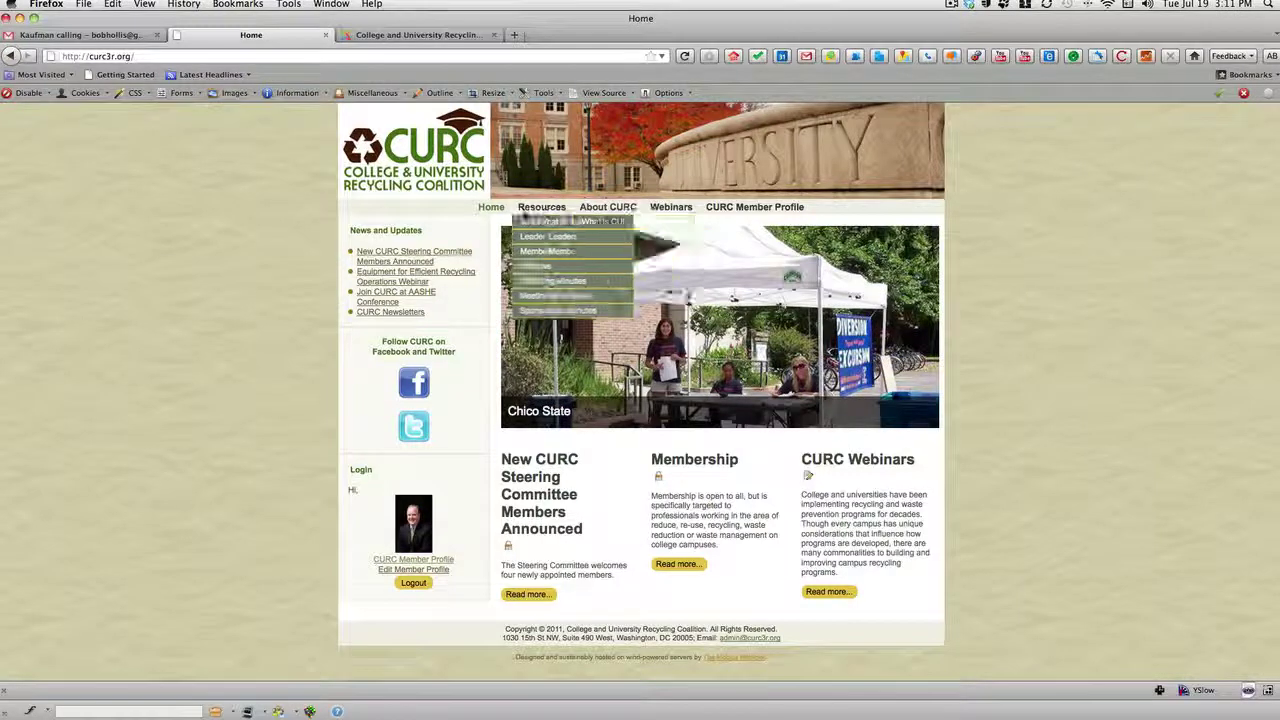
pyautogui.moveTo(541, 207)
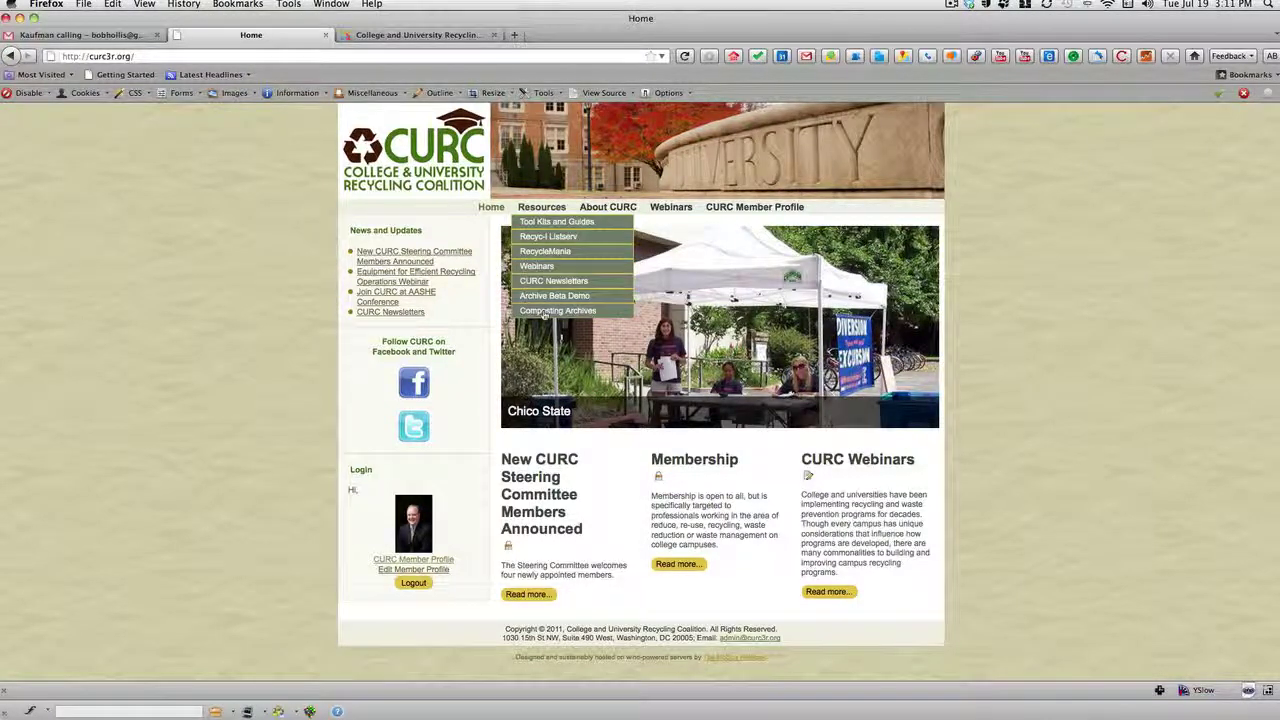
pyautogui.click(544, 312)
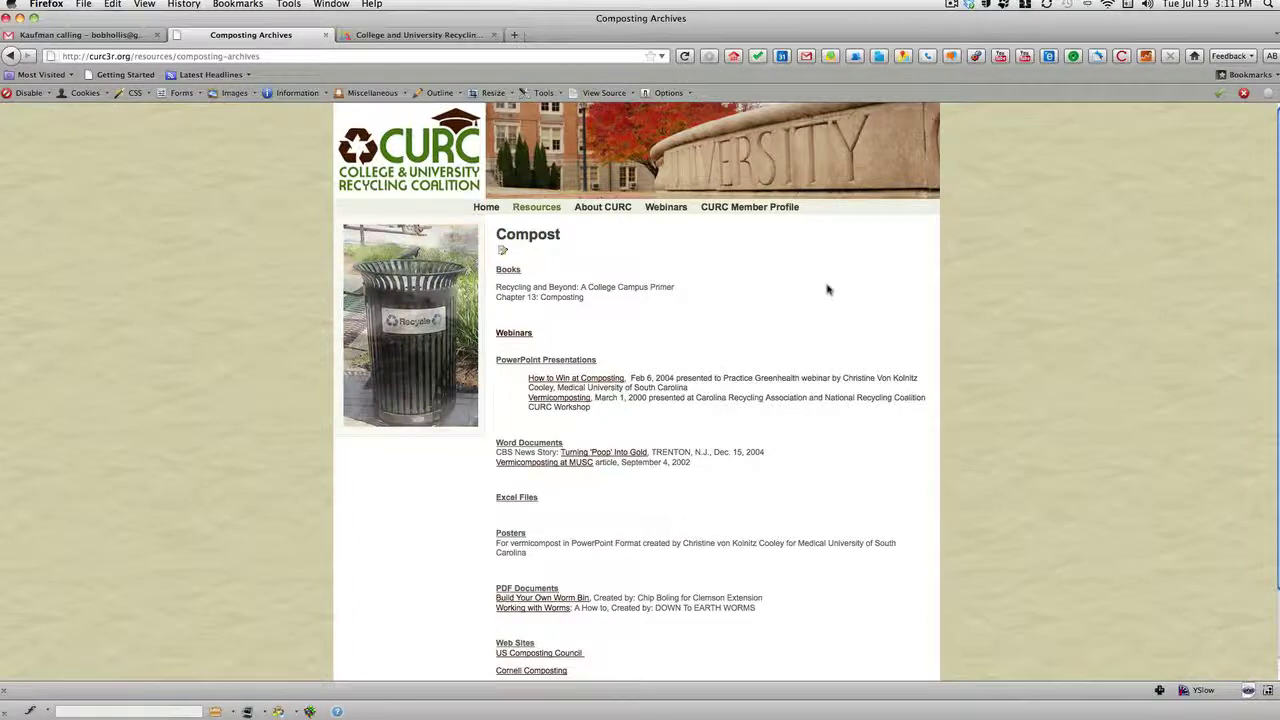
pyautogui.click(378, 36)
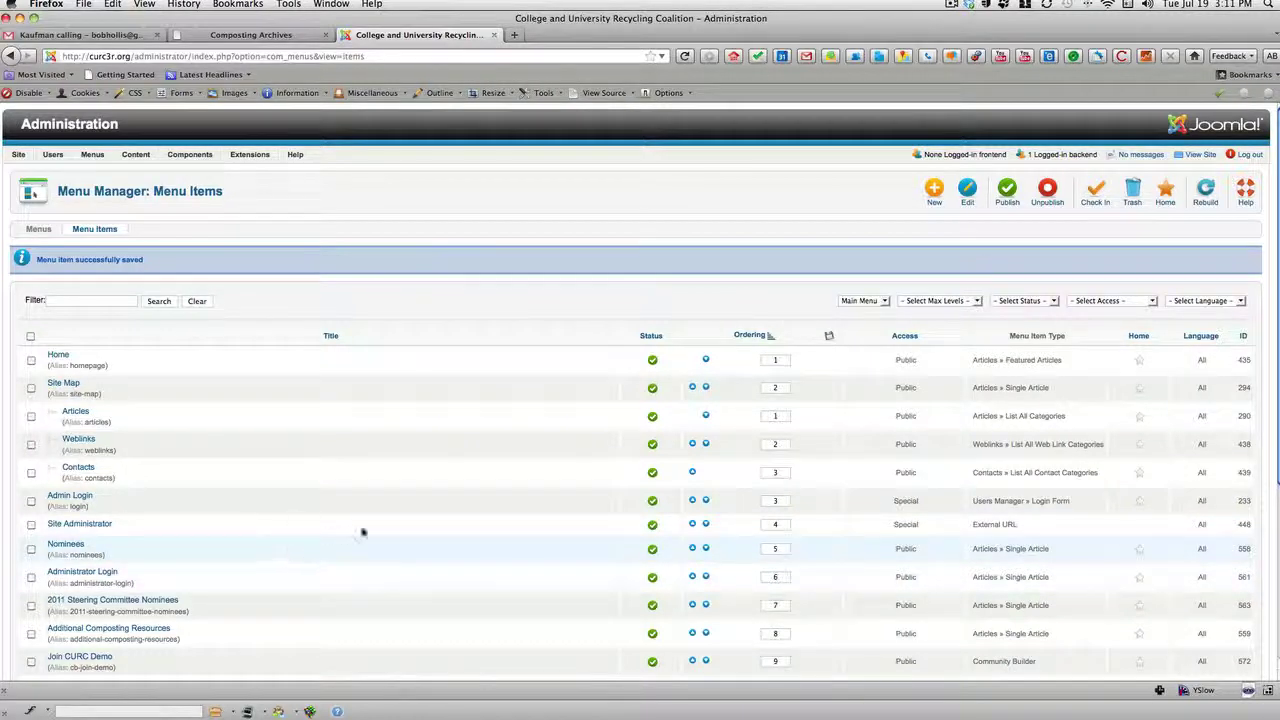
# - List the Top menu's items with 30 items per page
pyautogui.scroll(-3, 400, 523)
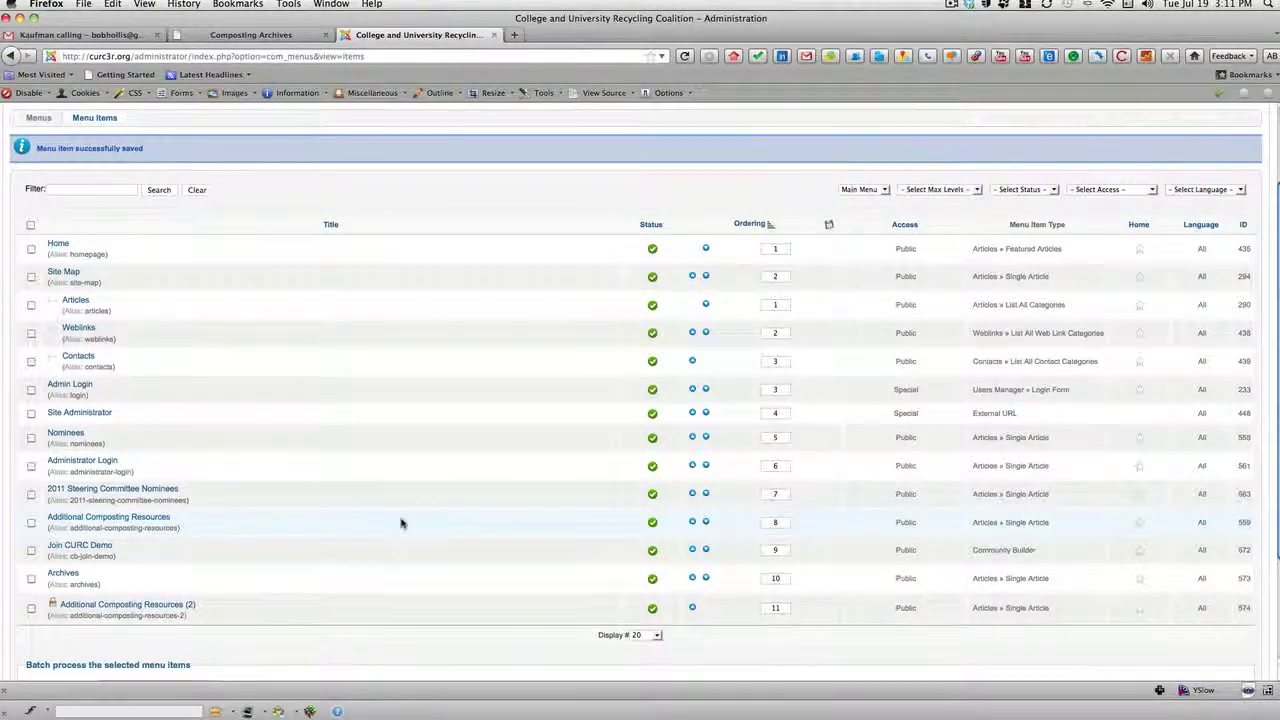
pyautogui.scroll(3, 400, 523)
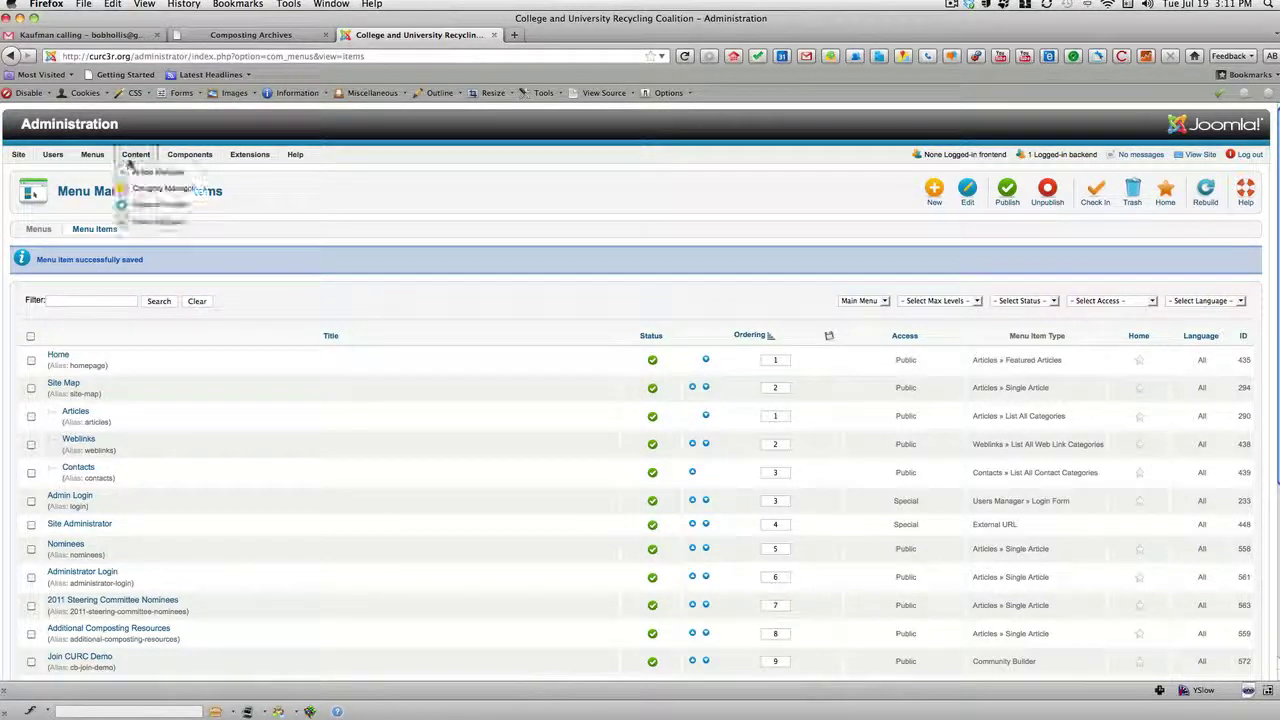
pyautogui.moveTo(110, 190)
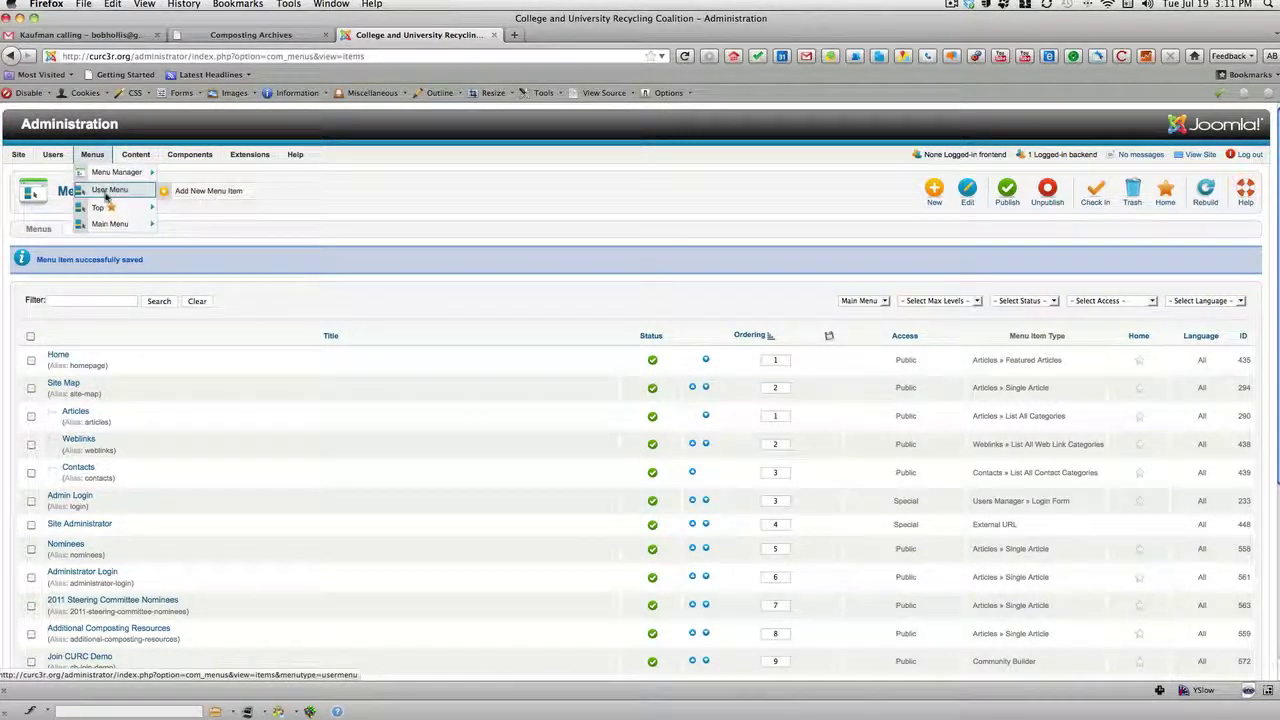
pyautogui.click(100, 207)
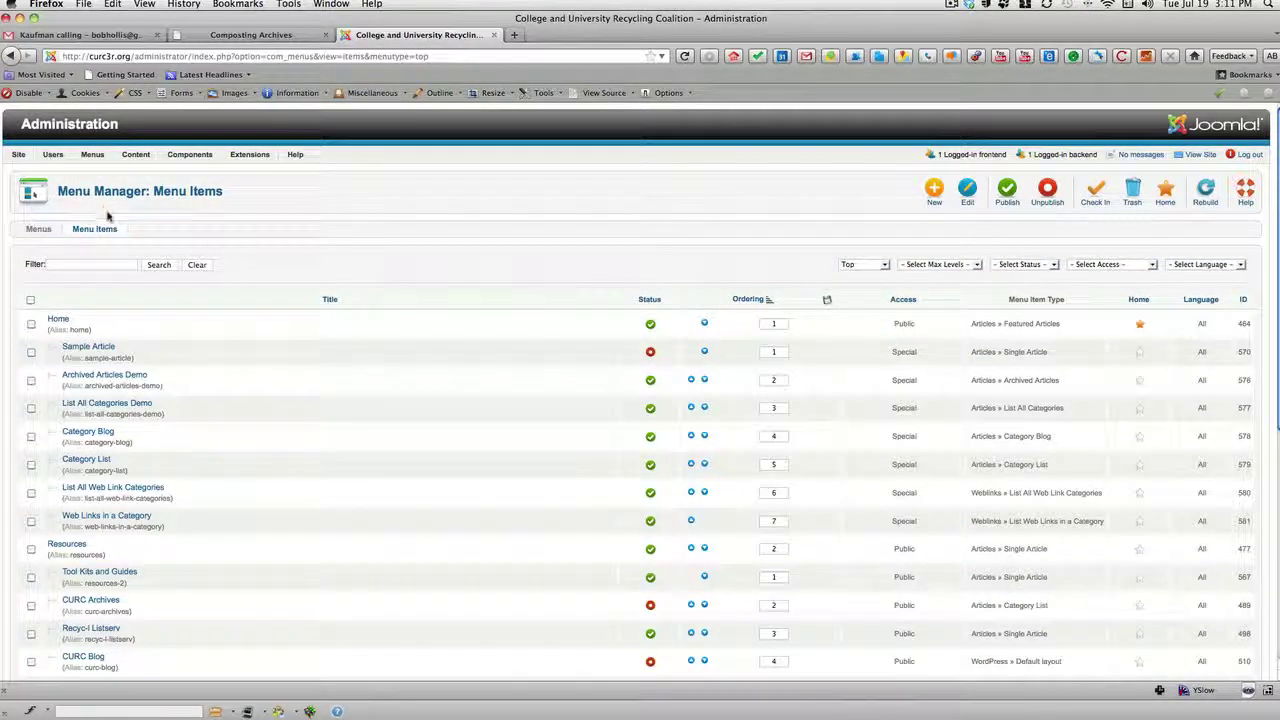
pyautogui.scroll(-1, 283, 549)
pyautogui.scroll(-4, 283, 549)
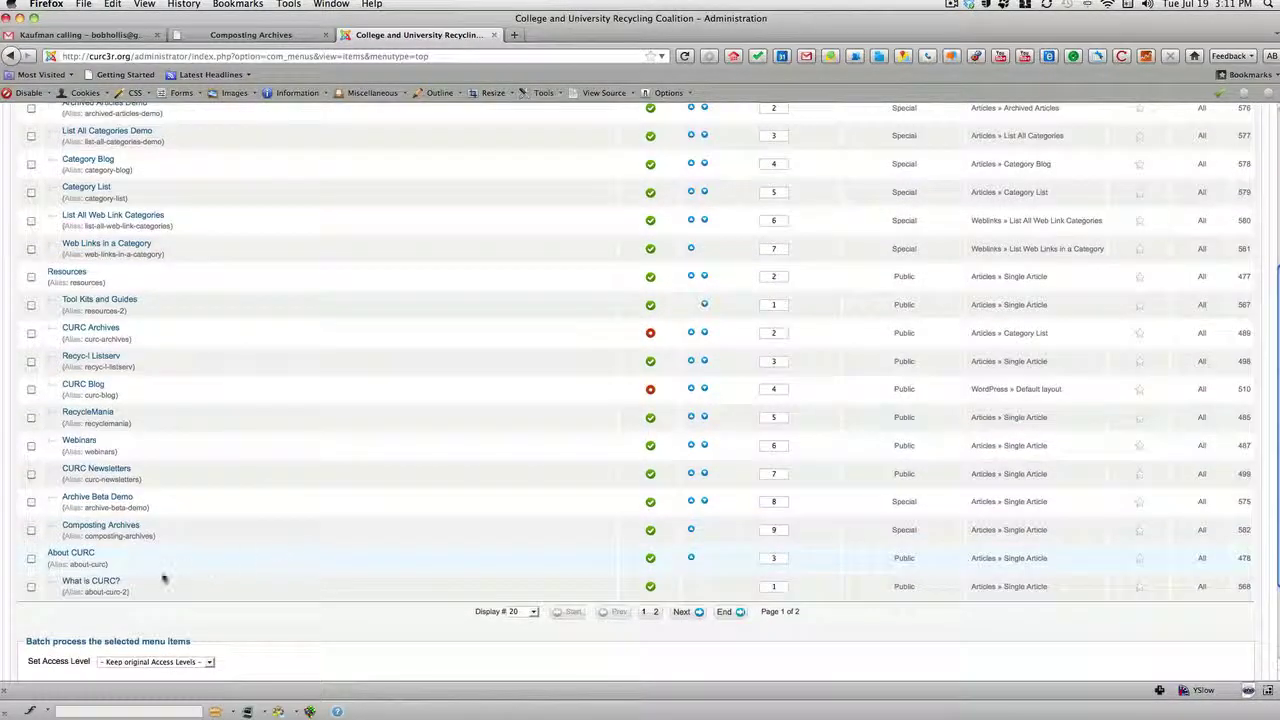
pyautogui.click(534, 613)
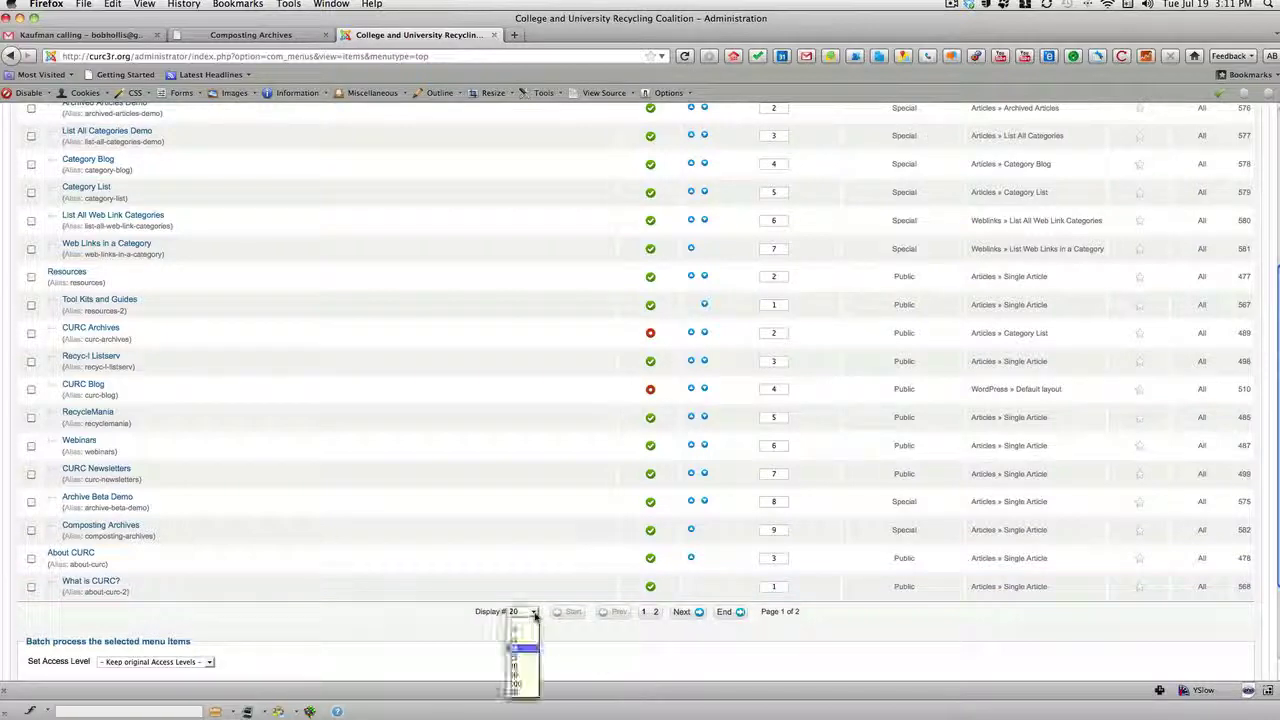
pyautogui.click(520, 674)
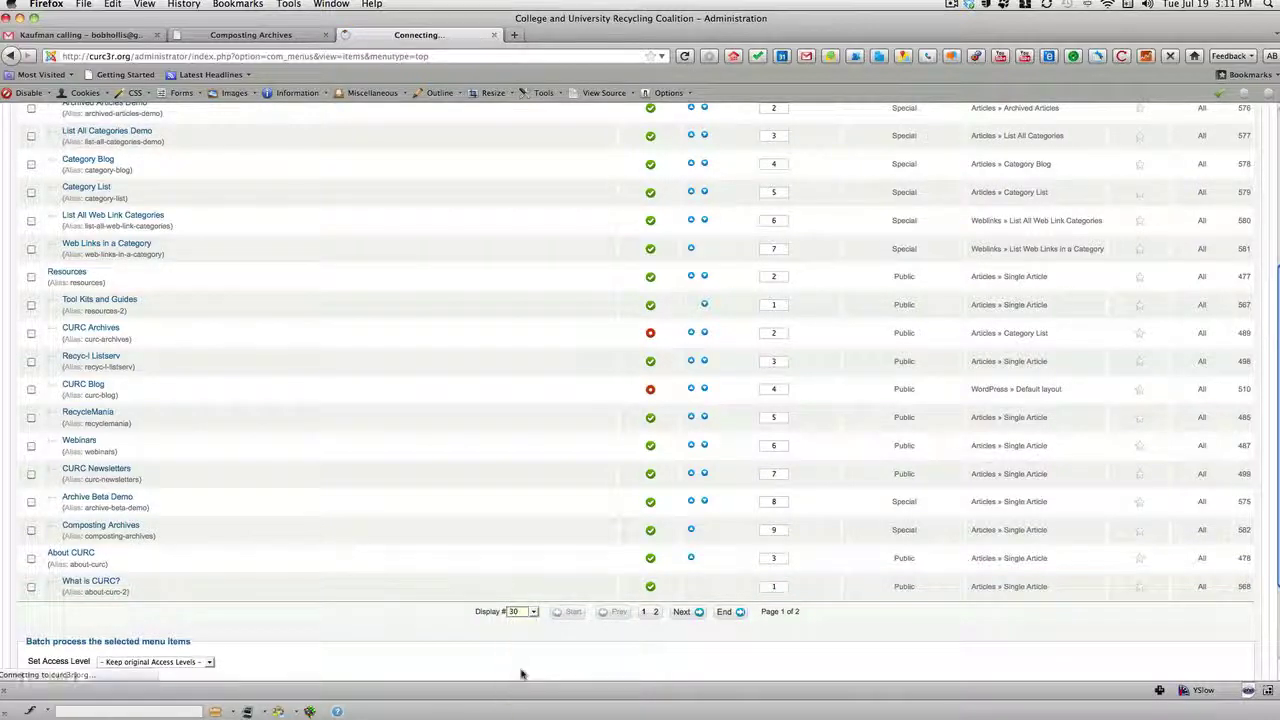